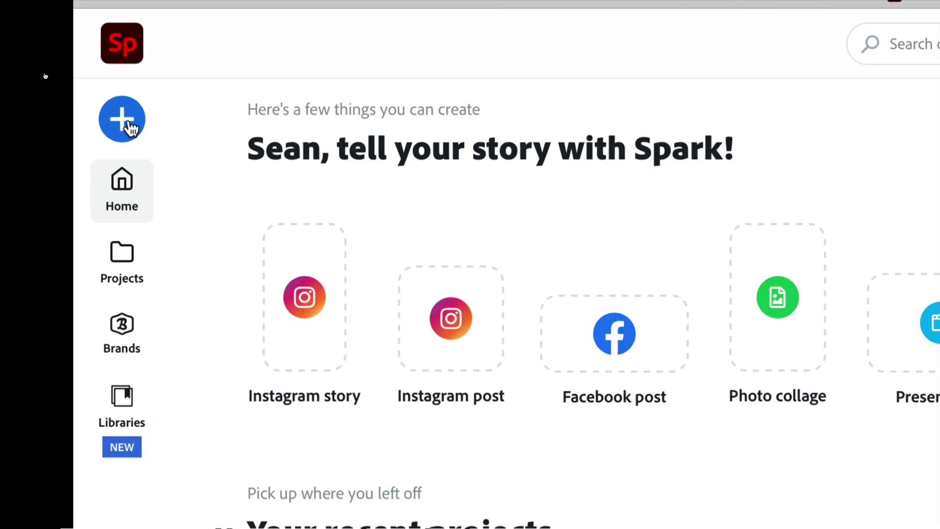
- Create a new video project titled 'Edgar Allan Poe'
left_click(128, 125)
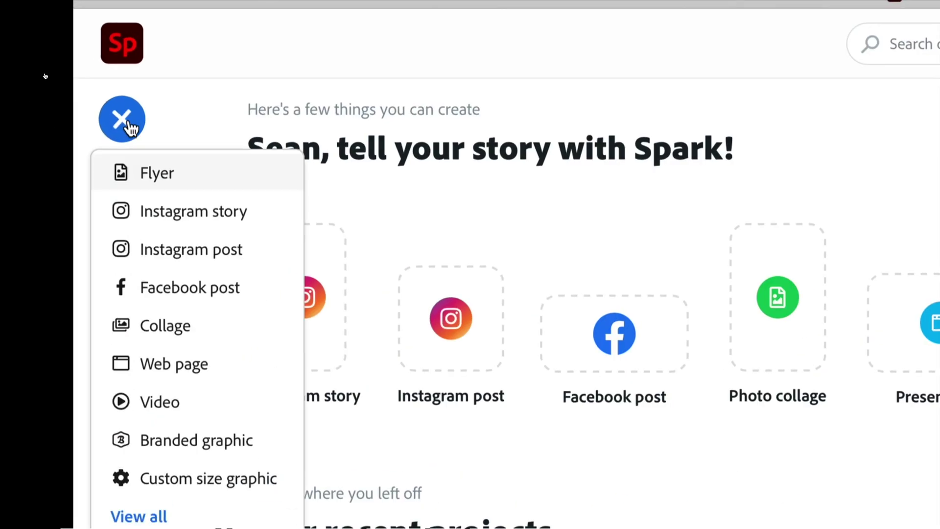
left_click(176, 411)
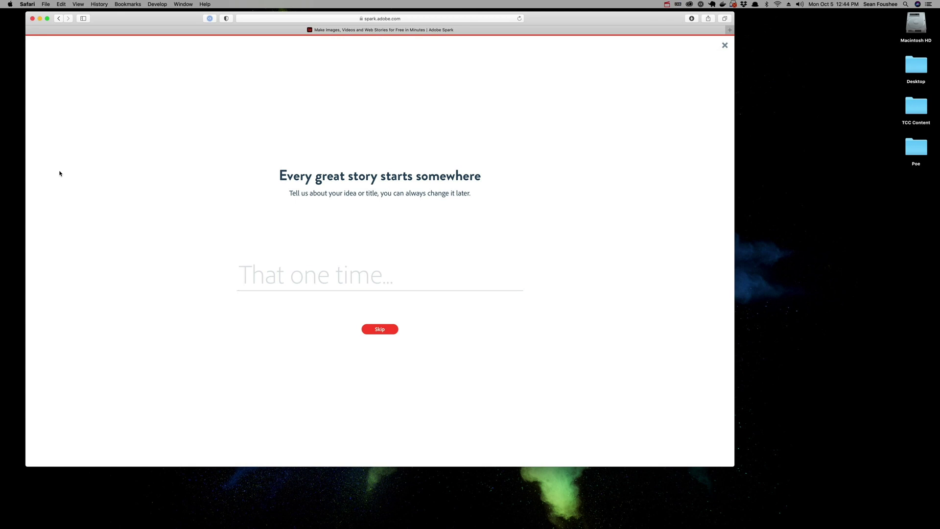
type("Edgar ")
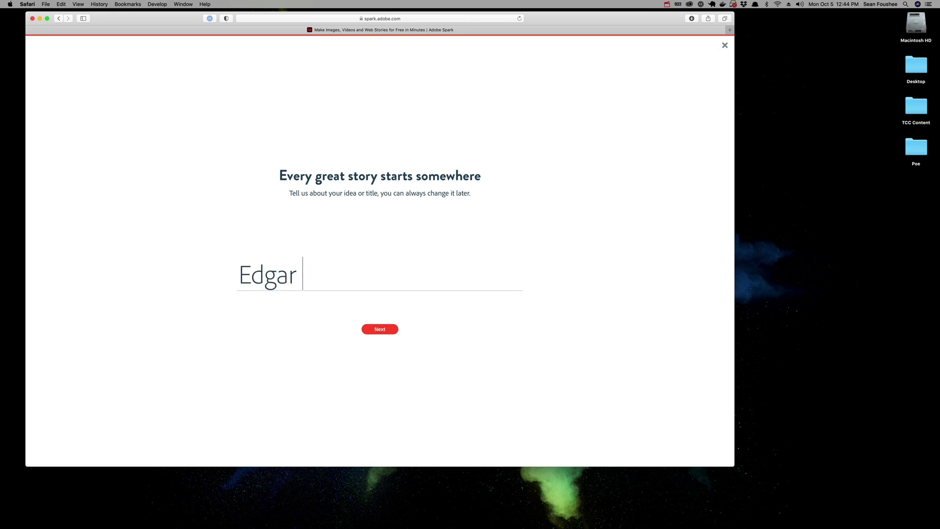
type("Allan")
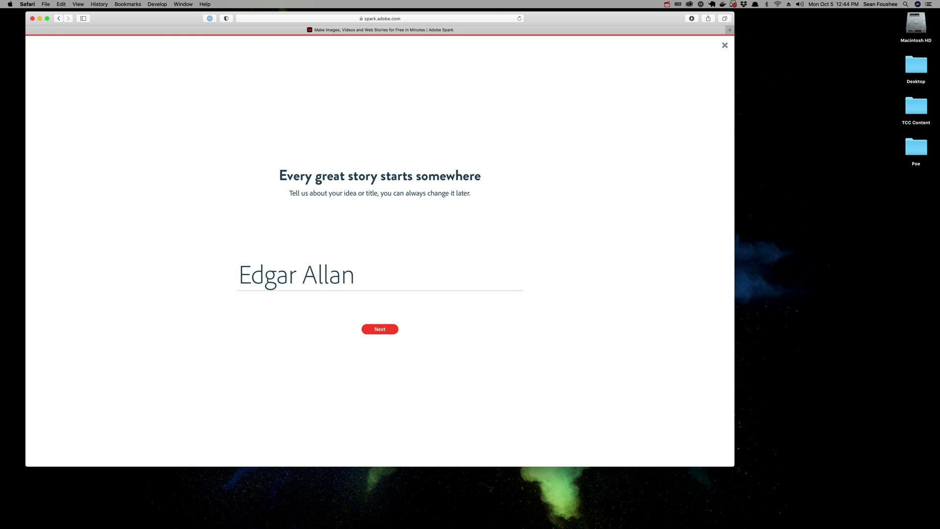
type(" Poe")
left_click(380, 329)
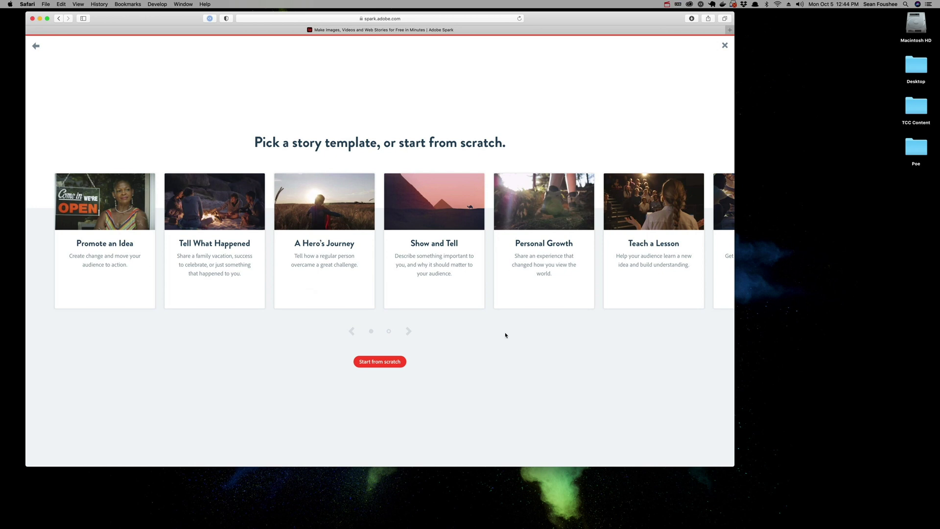
- Choose the Teach a Lesson story template for the video
mouse_move(650, 229)
left_click(659, 297)
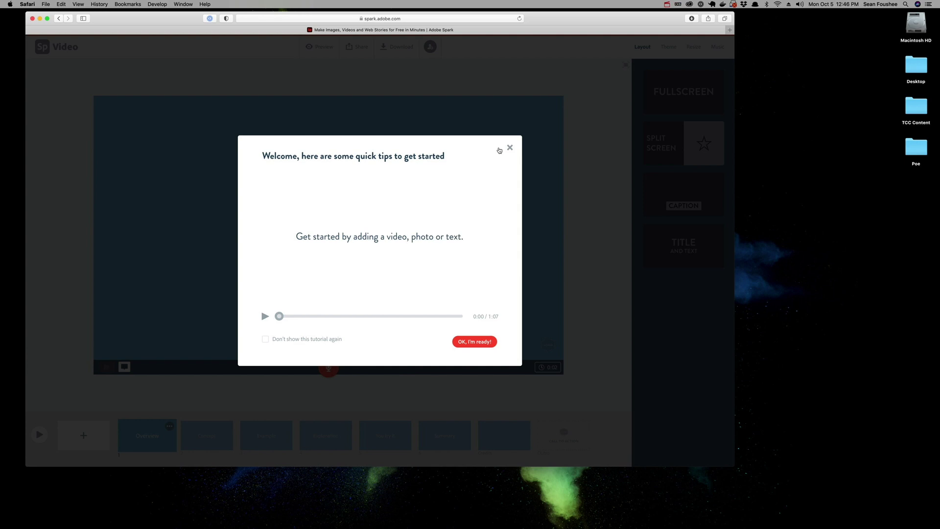
left_click(509, 148)
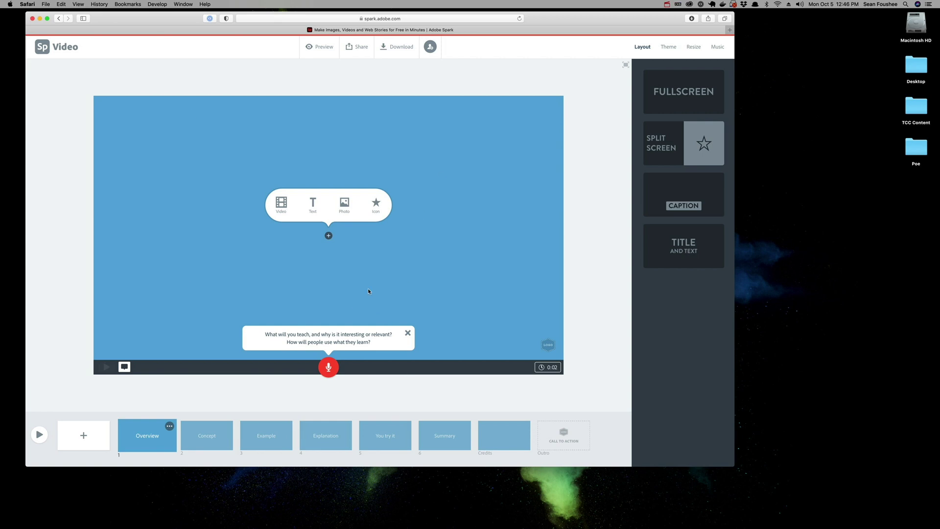
- Upload the Poe portrait JPEG from the Poe folder onto slide 1 and close the lesson prompt
left_click(346, 210)
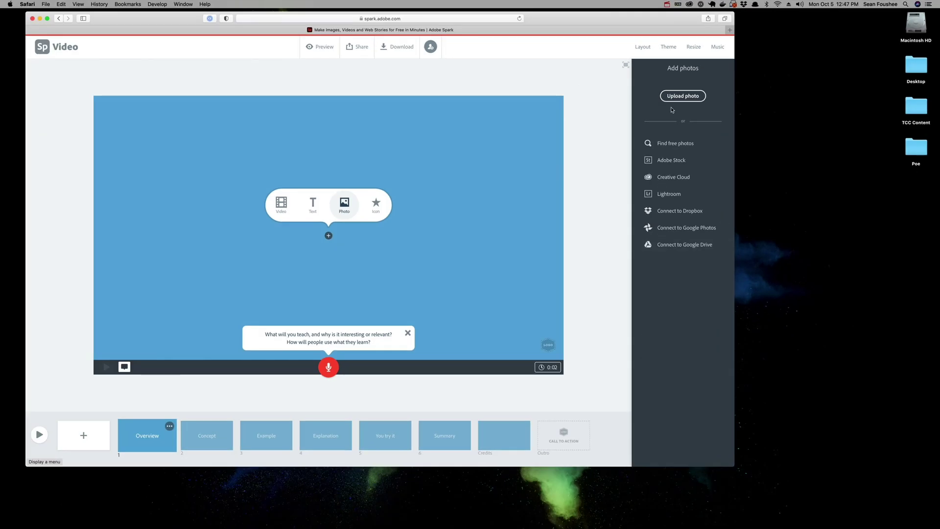
left_click(653, 114)
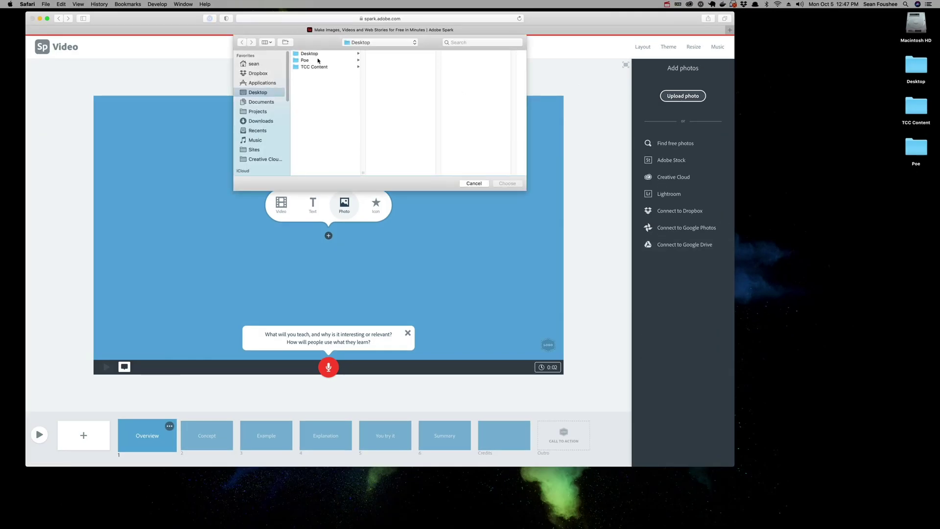
left_click(313, 60)
left_click(394, 54)
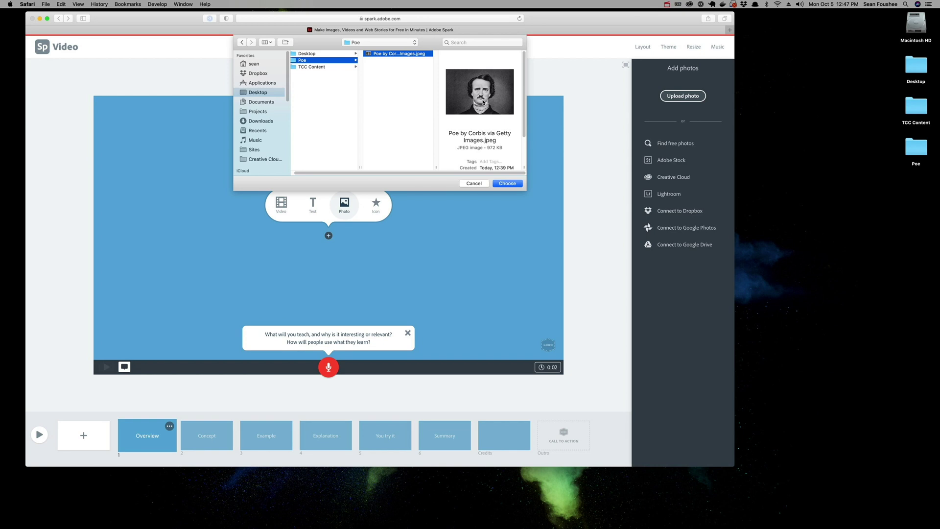
left_click(507, 183)
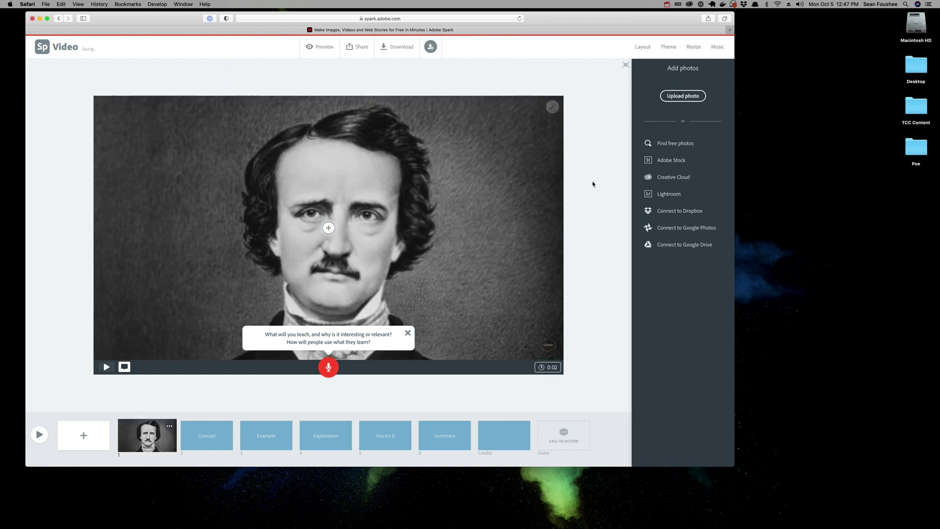
left_click(408, 334)
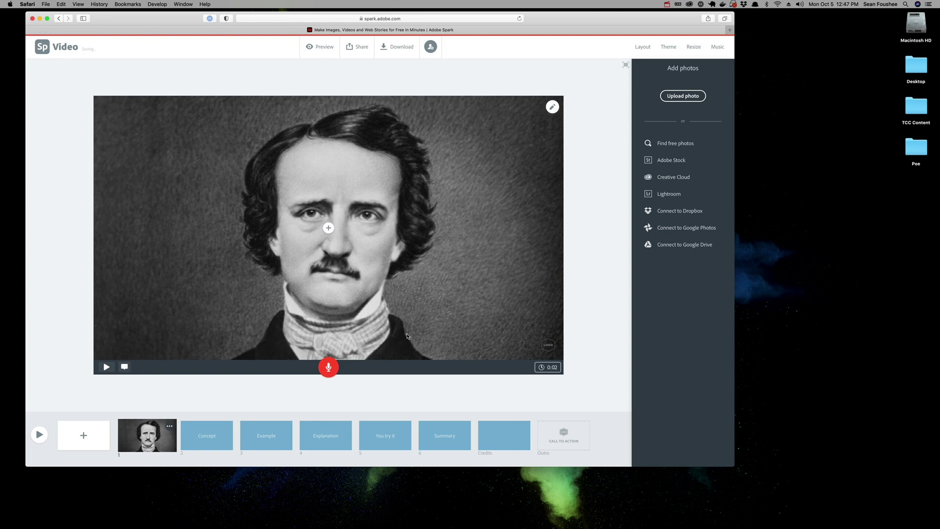
- Add the text 'Edgar Allen Poe' over the portrait and drag it along the slide's bottom
left_click(328, 229)
left_click(313, 206)
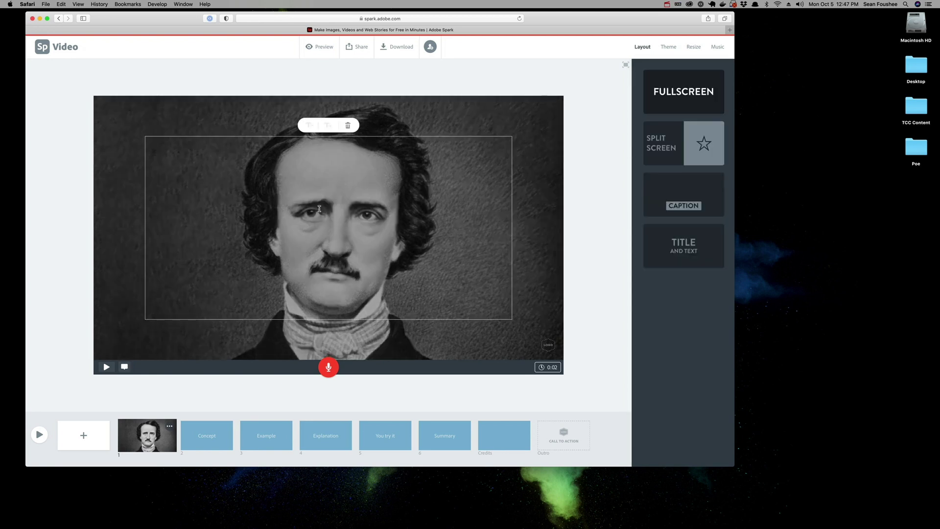
type("Edgar")
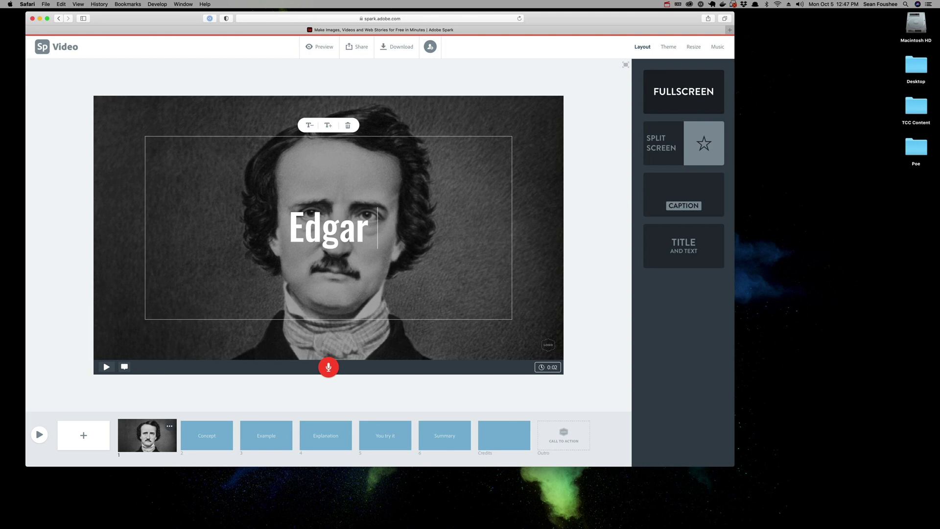
type(" Allen Poe")
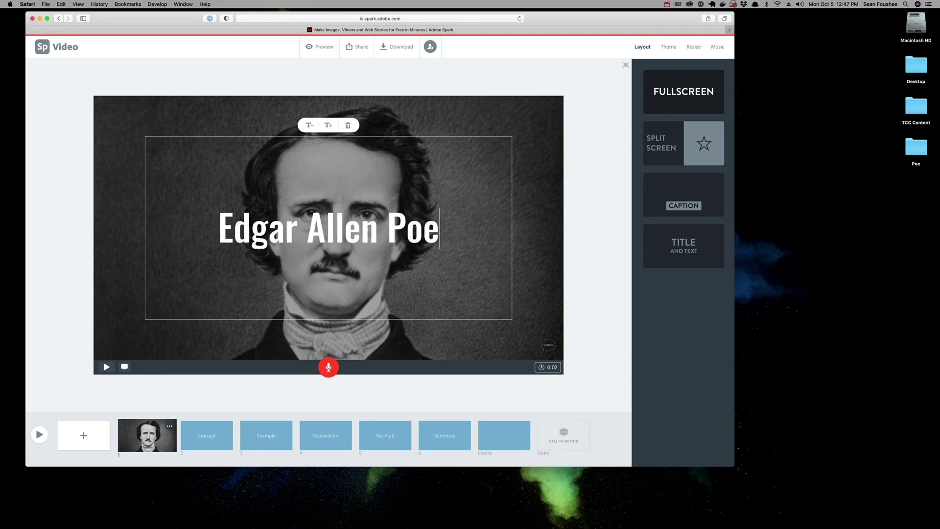
left_click(525, 238)
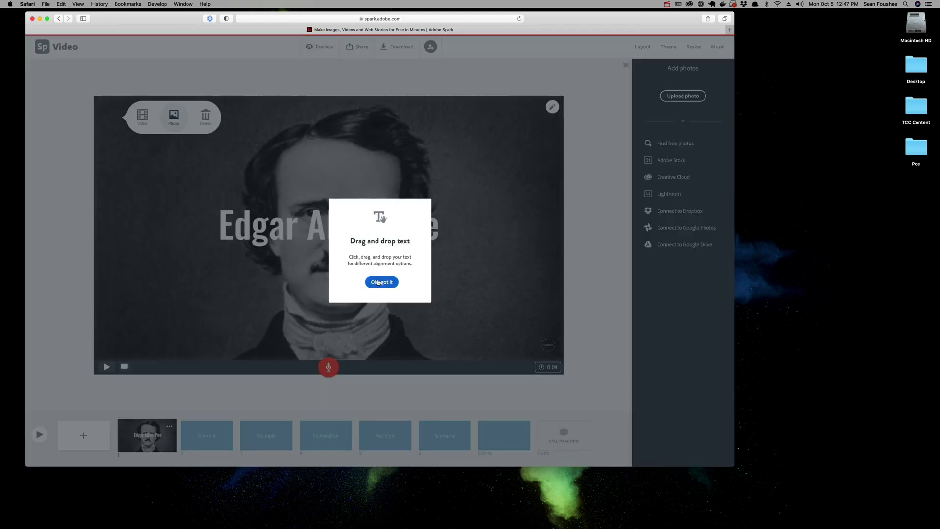
left_click(381, 282)
left_click_drag(350, 235, 209, 327)
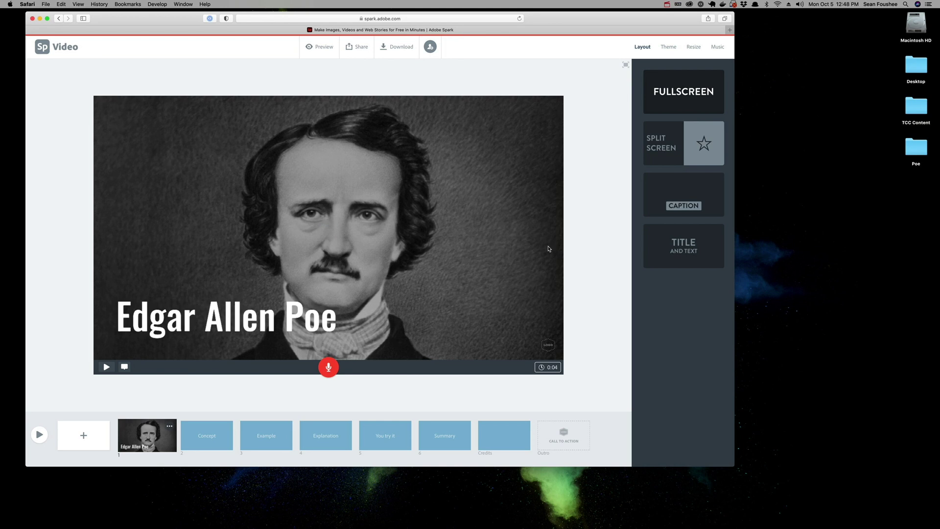
left_click_drag(257, 319, 493, 325)
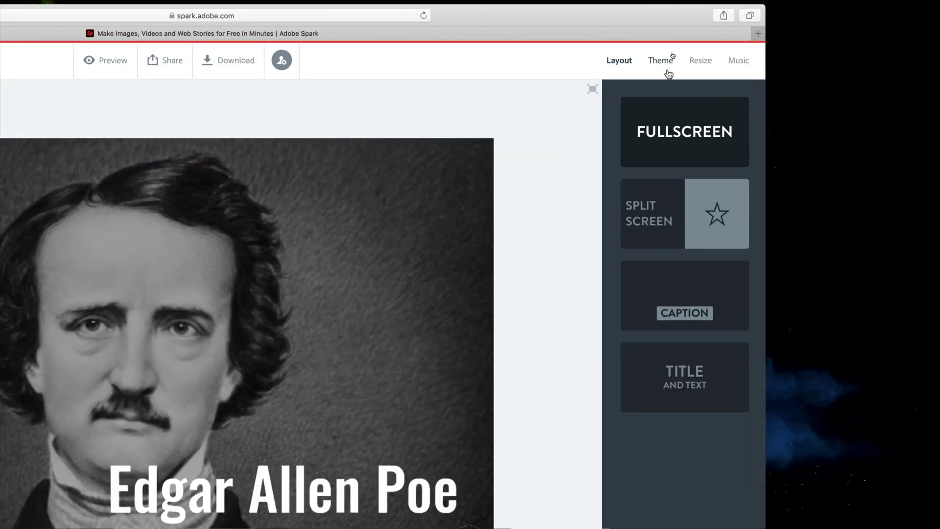
- Apply the Noir theme, then start voice narration on the title slide
left_click(660, 64)
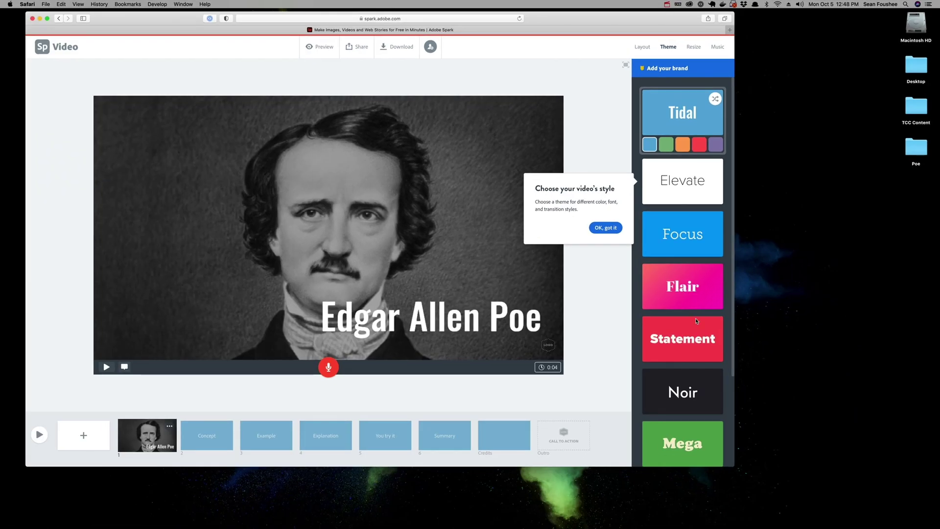
left_click(691, 238)
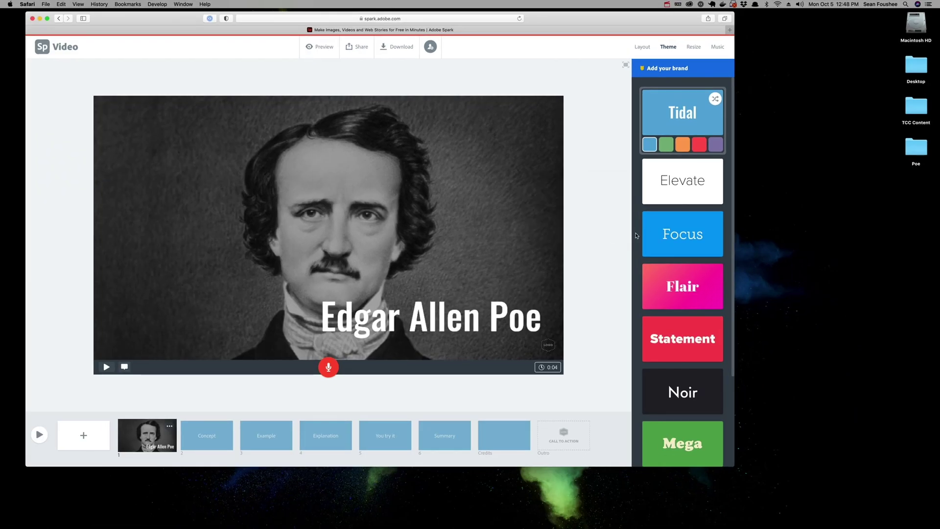
scroll(724, 293, "down", 4)
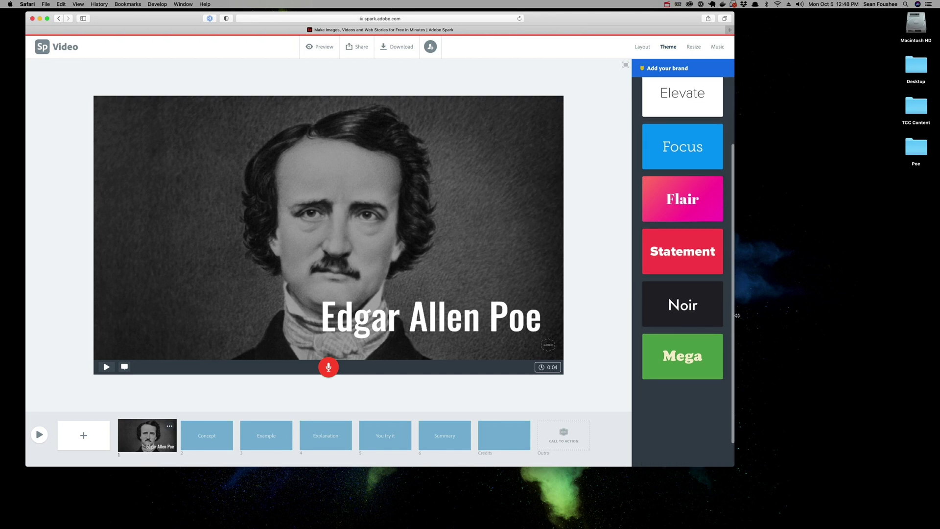
left_click(685, 299)
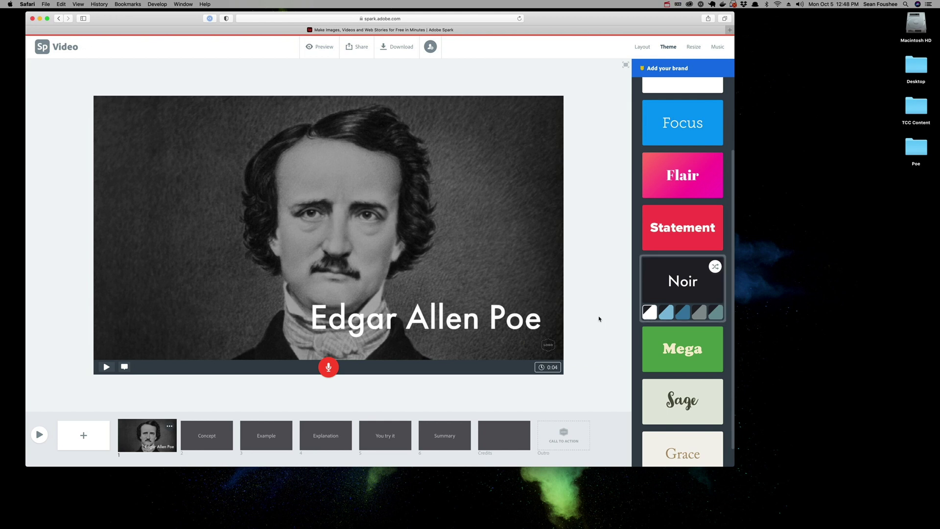
left_click(642, 47)
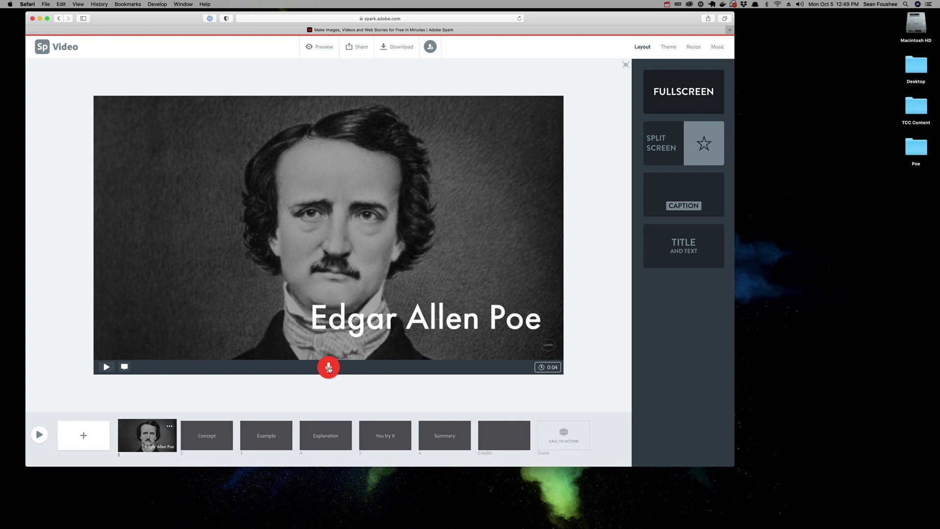
left_click(328, 367)
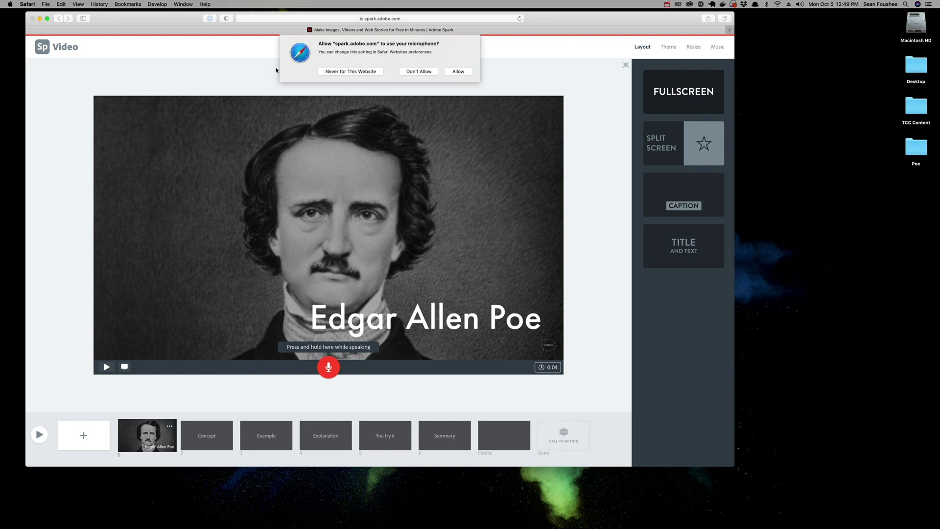
- Allow microphone access and record a 14-second narration for the title slide
left_click(459, 72)
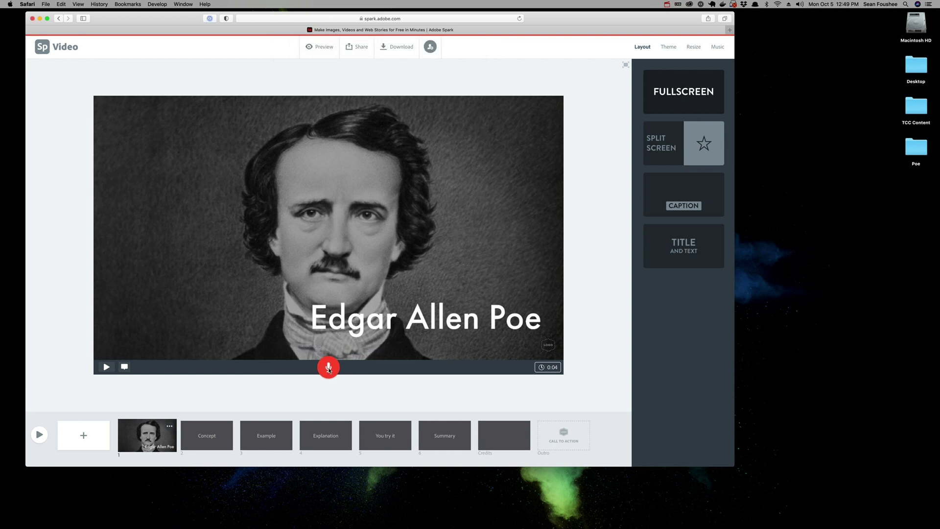
left_click_drag(328, 368, 329, 368)
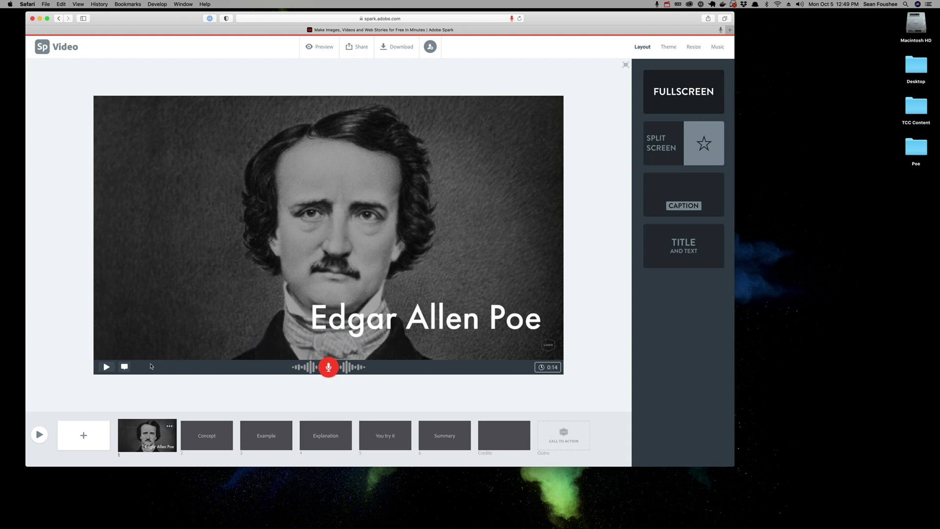
- Acknowledge the playback permissions notice and preview the narrated title slide
left_click(106, 369)
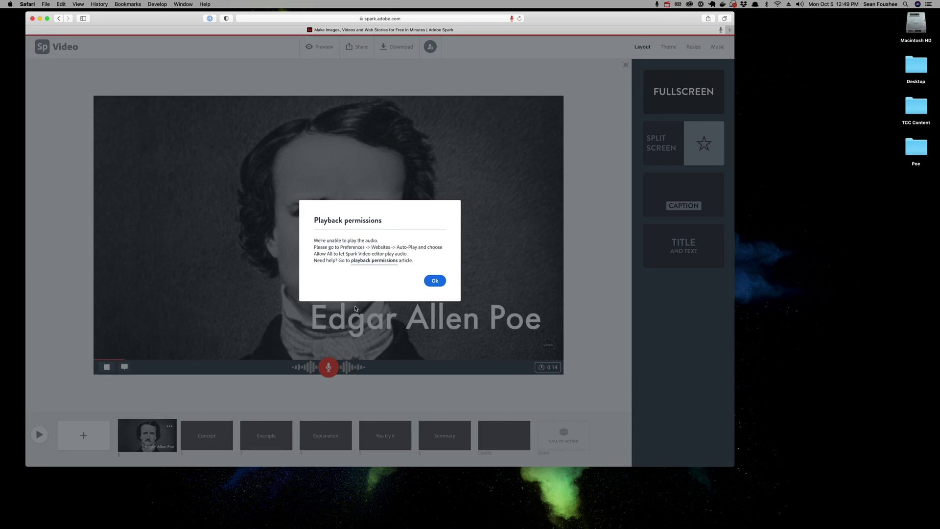
left_click(438, 282)
left_click(107, 367)
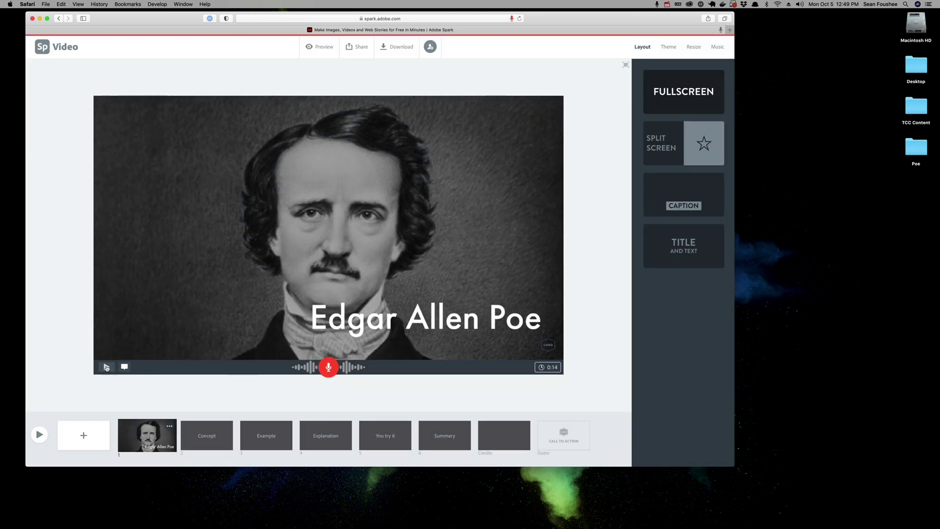
left_click(106, 367)
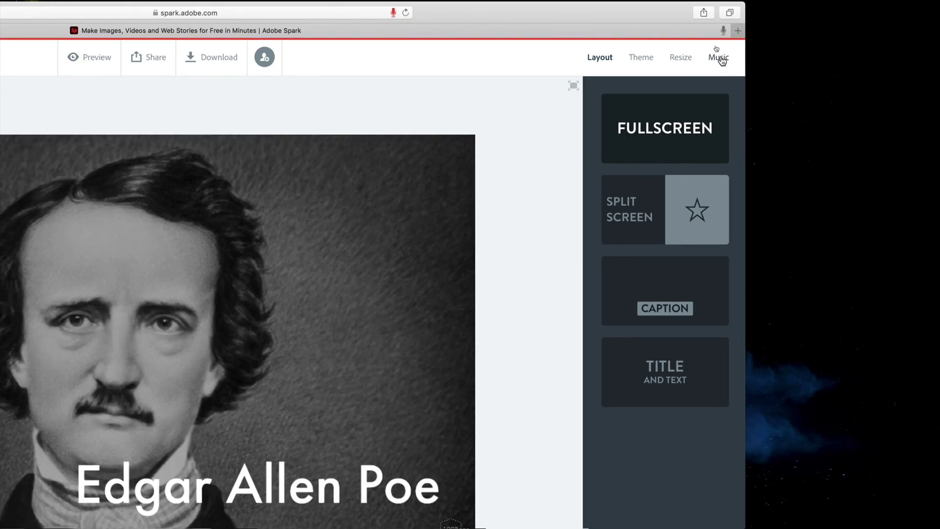
- Lower the music volume and replace Sunlit Valley with the Horror Movie track
left_click(716, 61)
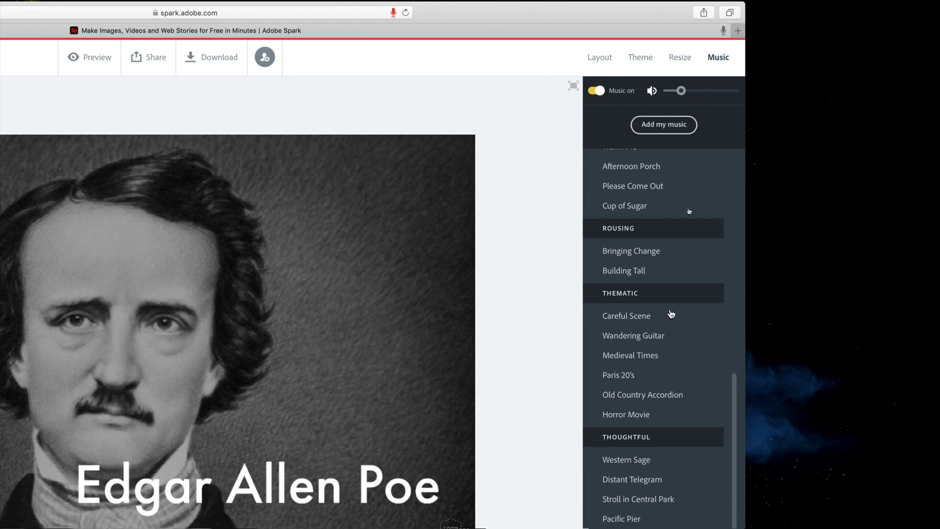
scroll(673, 315, "up", 8)
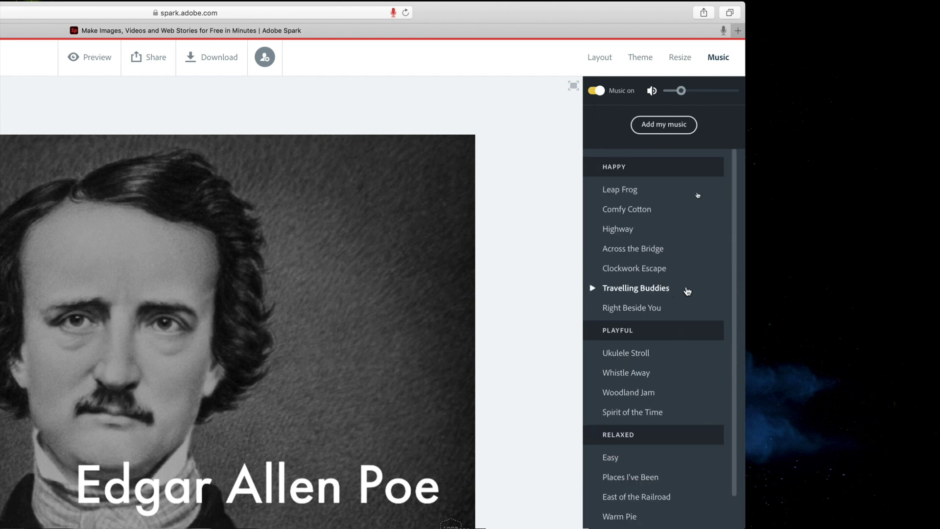
scroll(687, 291, "down", 10)
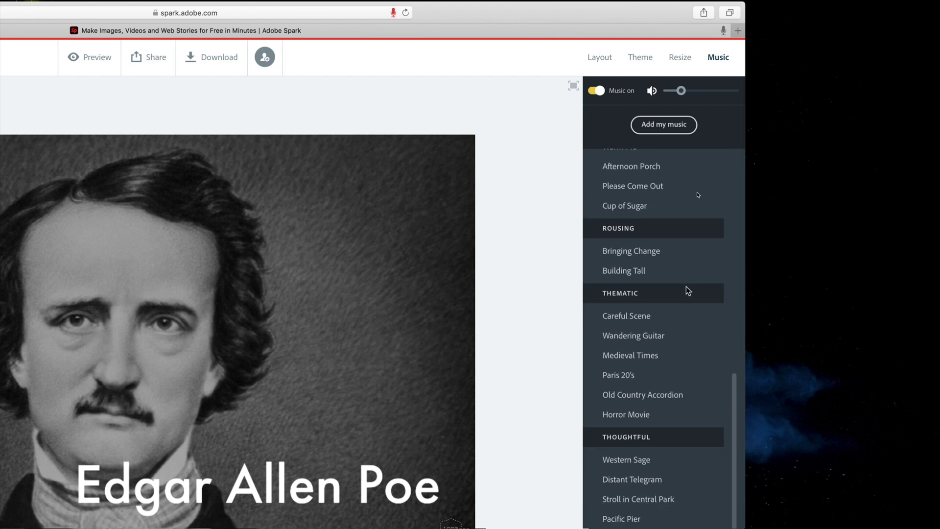
scroll(686, 287, "up", 10)
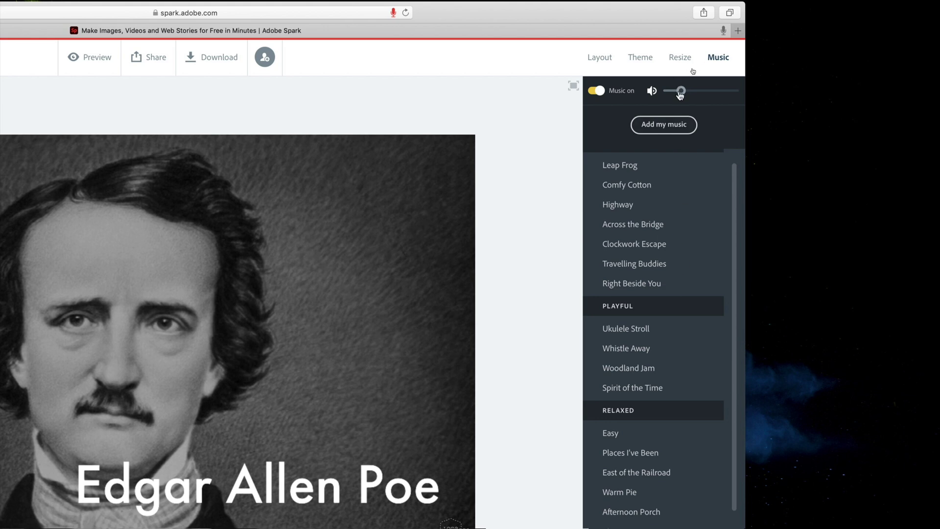
left_click_drag(682, 94, 675, 94)
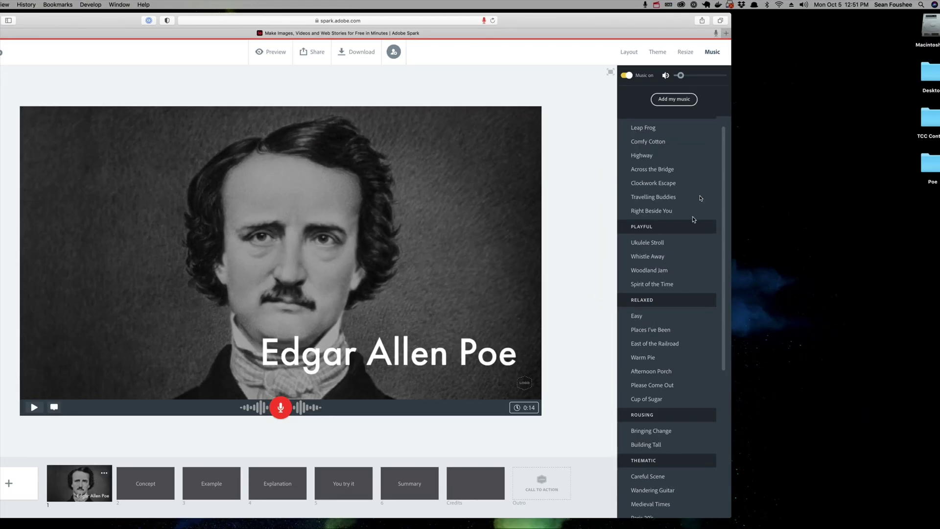
scroll(693, 295, "down", 3)
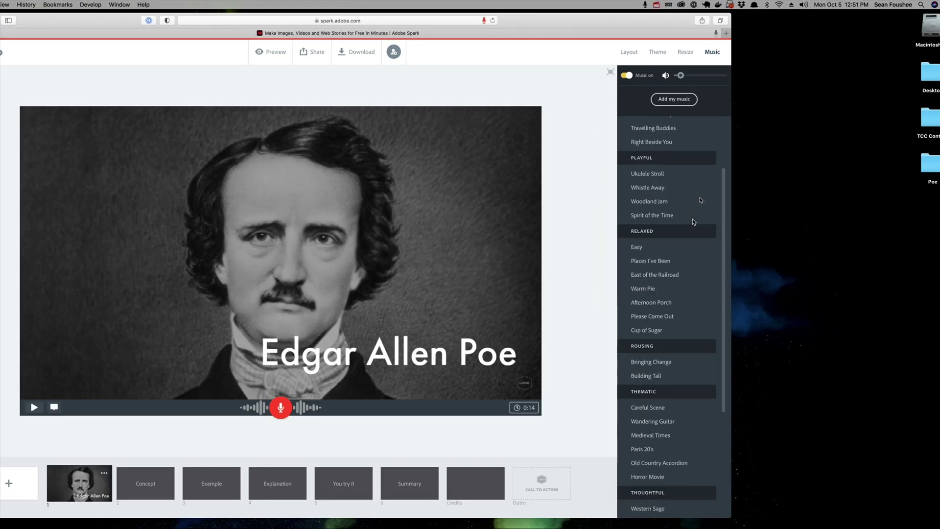
scroll(695, 224, "down", 4)
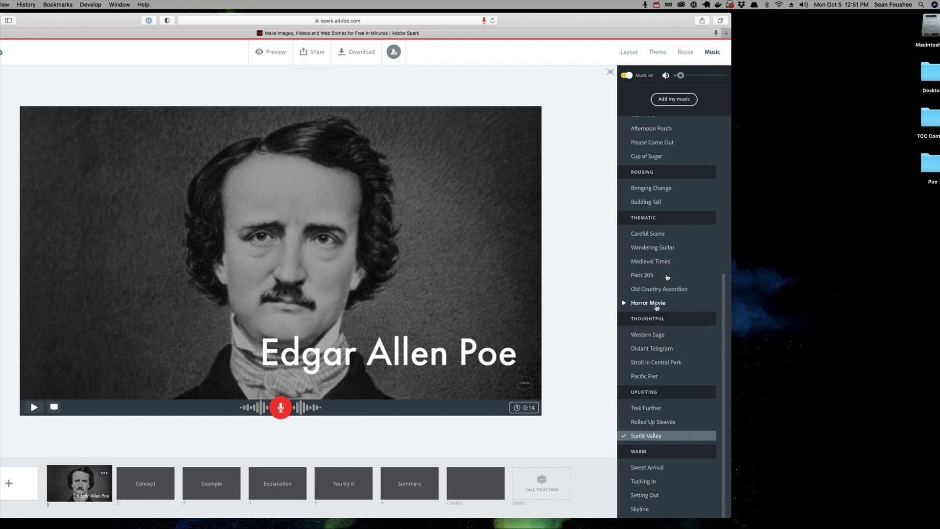
left_click(623, 304)
left_click(624, 304)
left_click(652, 304)
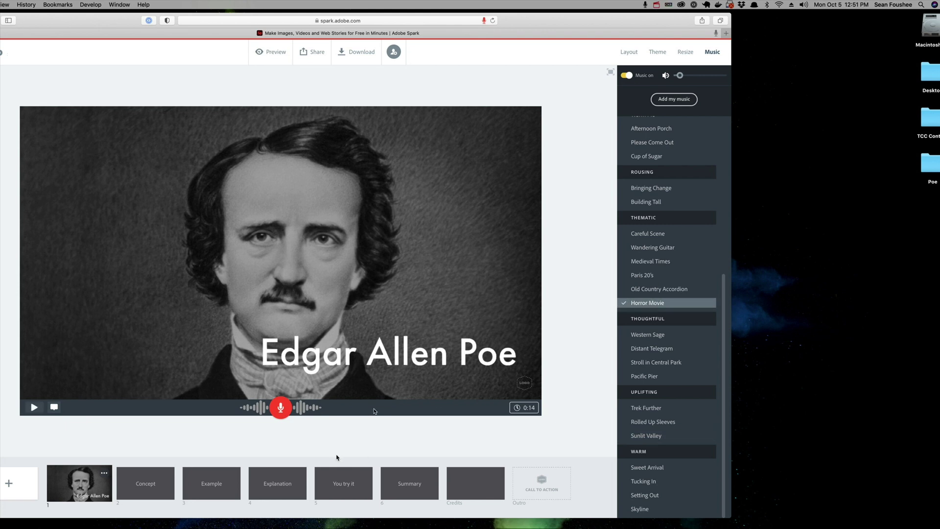
left_click(31, 410)
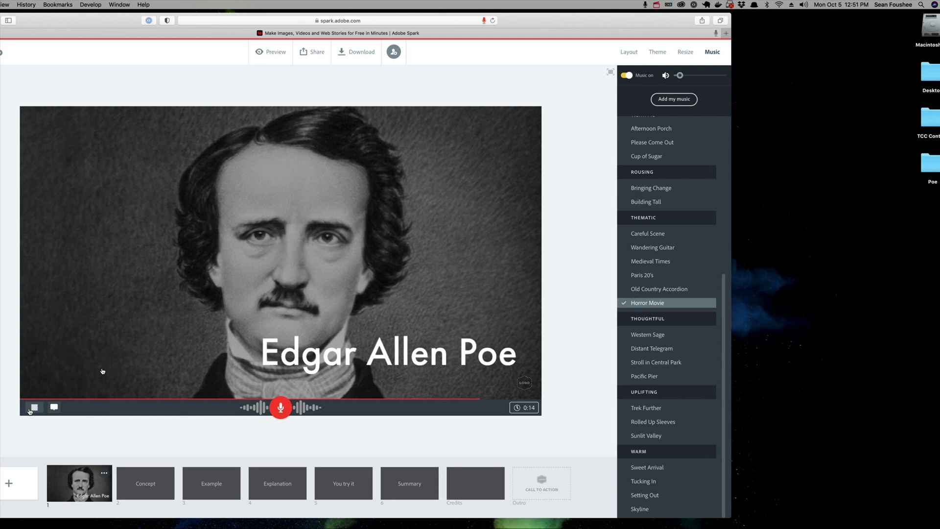
left_click(32, 409)
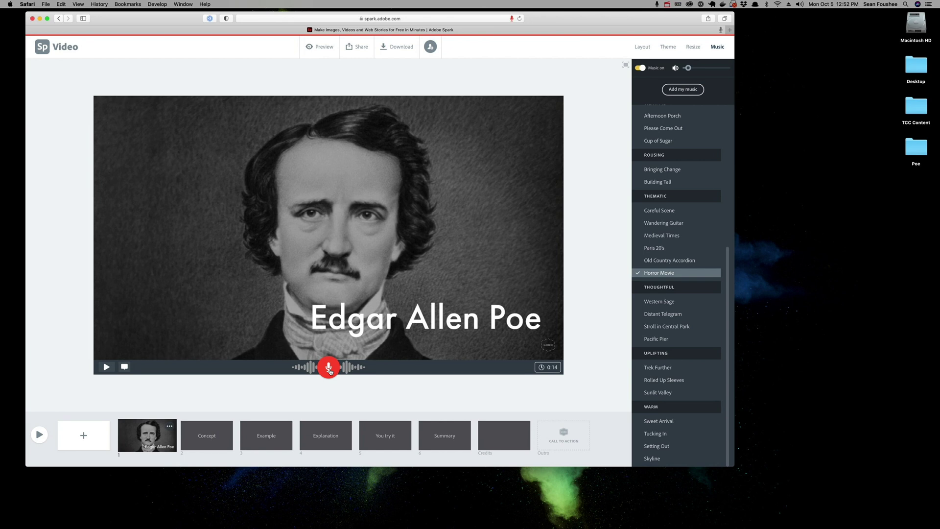
- Record new narration for the Edgar Allen Poe slide, making it 0:16, and play it back
left_click(330, 371)
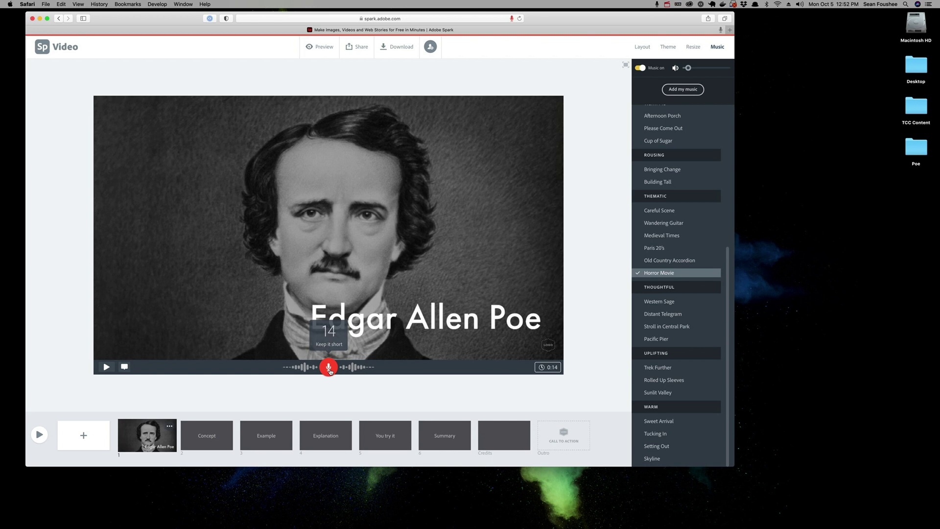
left_click_drag(330, 371, 329, 370)
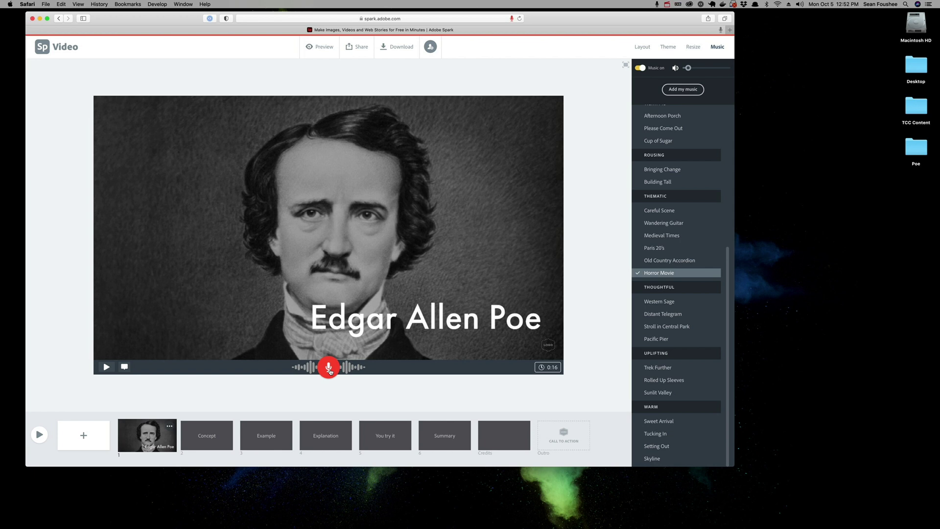
left_click(106, 366)
- Delete the Concept and Example slides
left_click(203, 441)
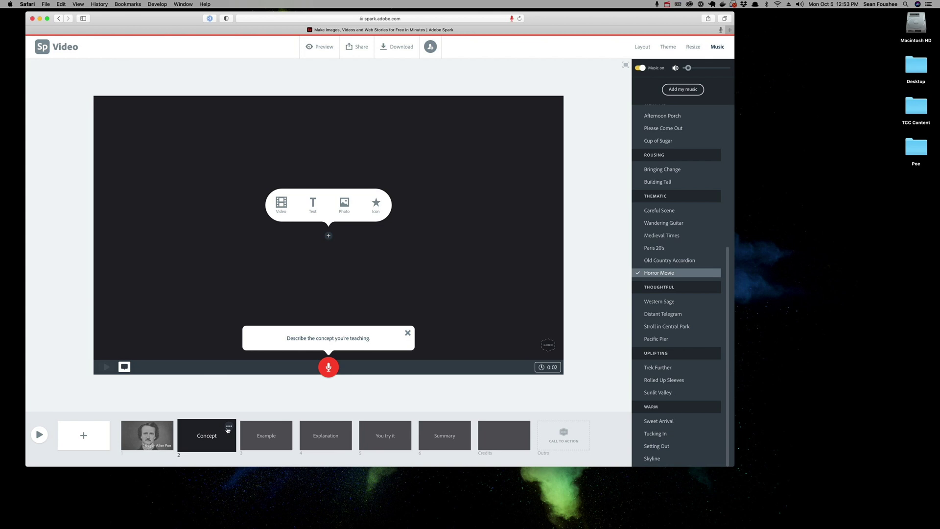
left_click(229, 428)
left_click(205, 384)
left_click(214, 403)
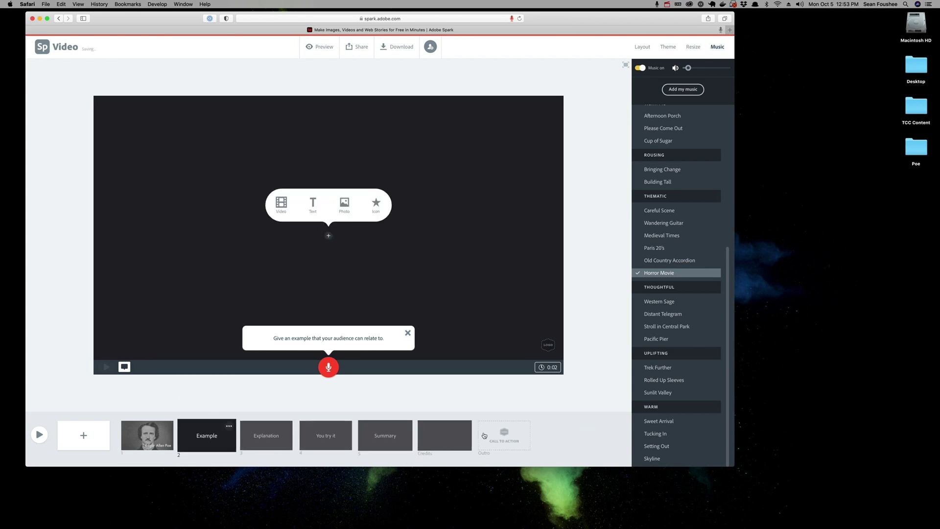
left_click(229, 426)
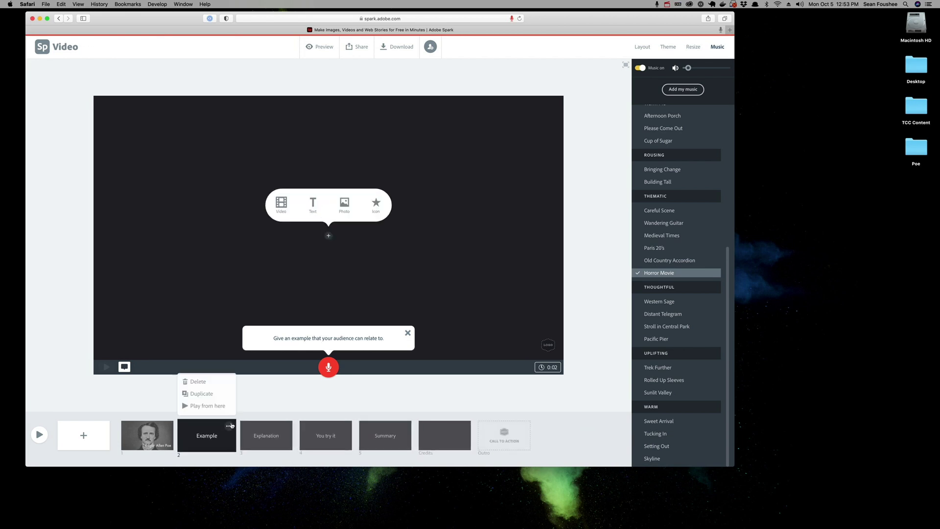
left_click(205, 382)
left_click(214, 405)
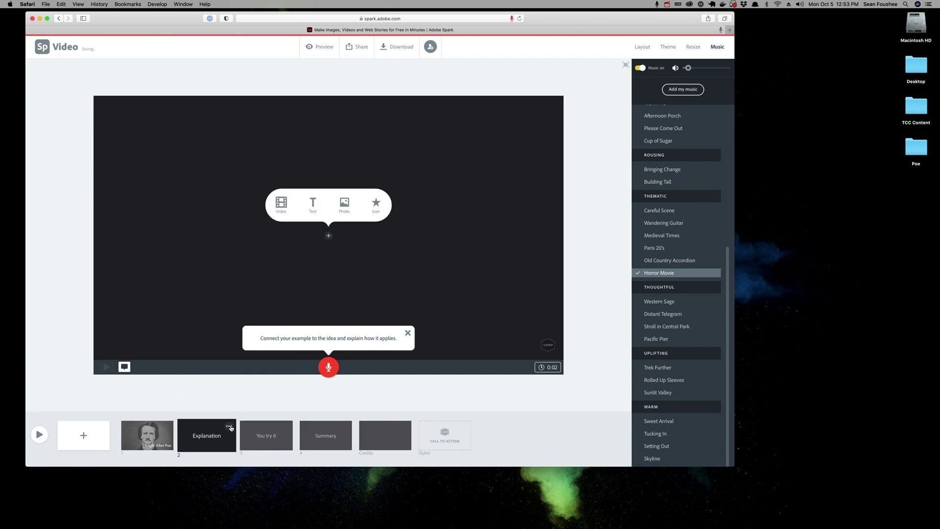
- Delete the Explanation, You try it and Summary slides, then insert a blank slide after slide 1
left_click(229, 426)
left_click(208, 382)
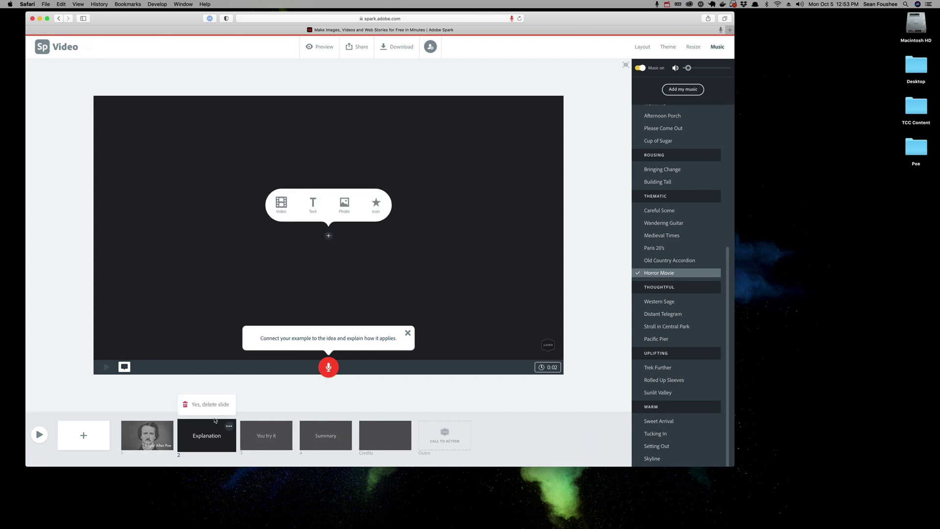
left_click(215, 411)
left_click(228, 426)
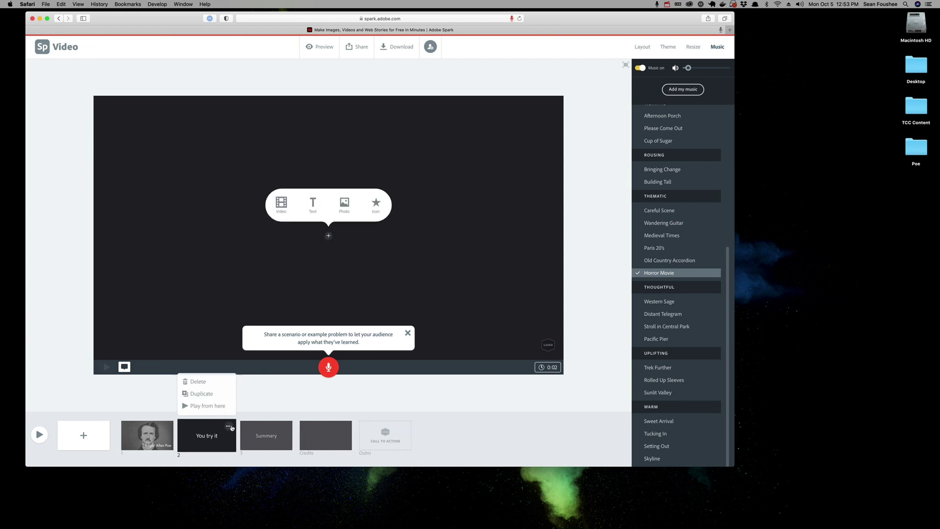
left_click(217, 385)
left_click(216, 408)
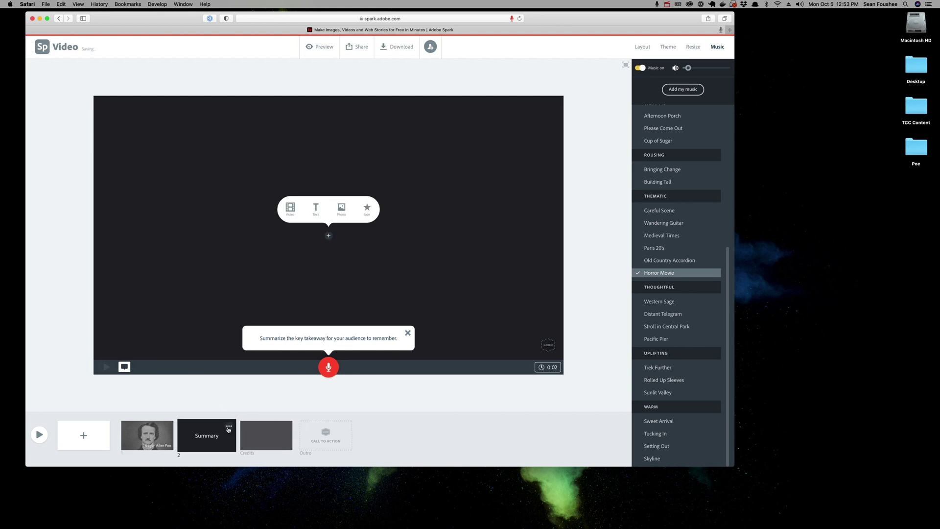
left_click(228, 427)
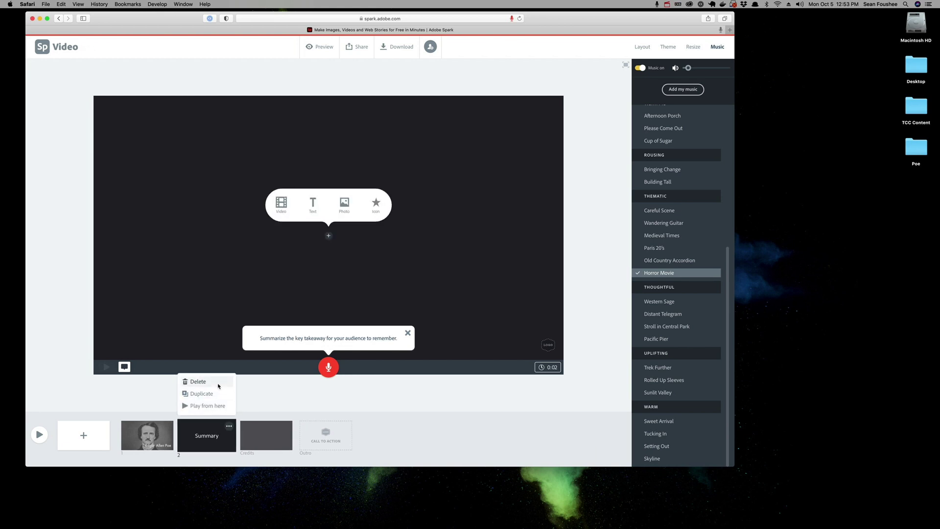
left_click(218, 385)
left_click(215, 406)
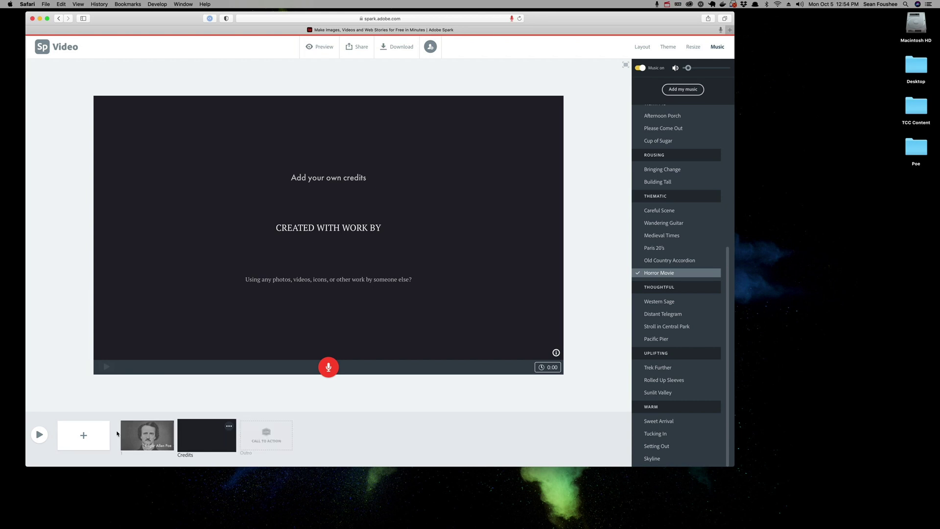
left_click(81, 435)
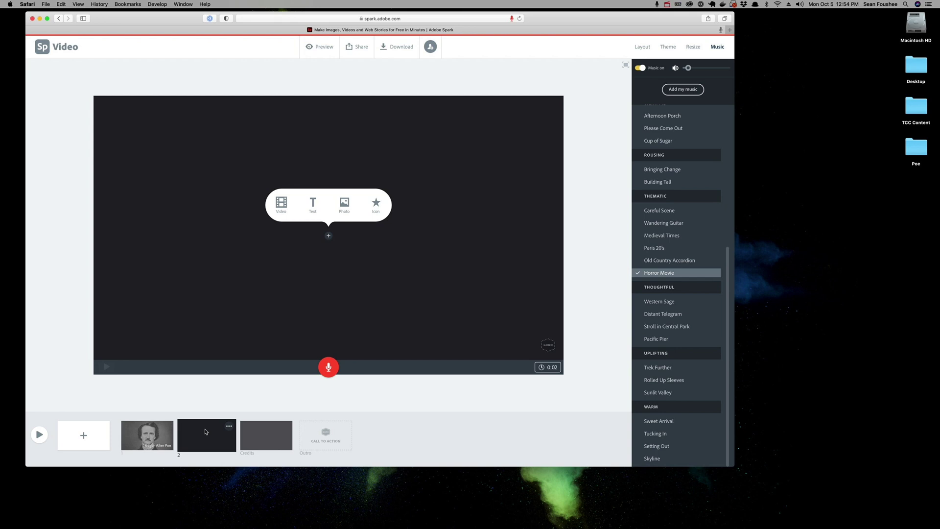
- Search free photos for 'Edgar Allan Poe' and place the red Poe book photo on slide 2
left_click(341, 208)
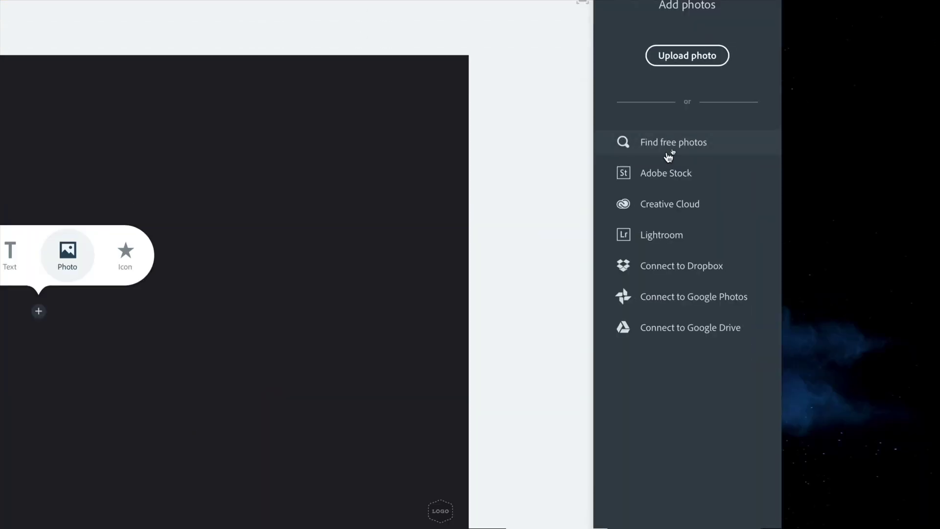
left_click(682, 144)
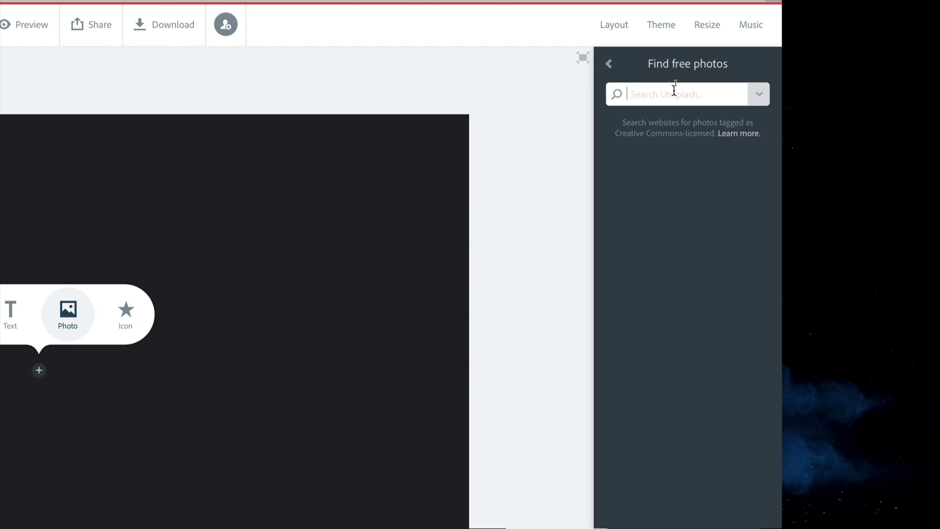
type("Edgar Allan Poe")
key("Return")
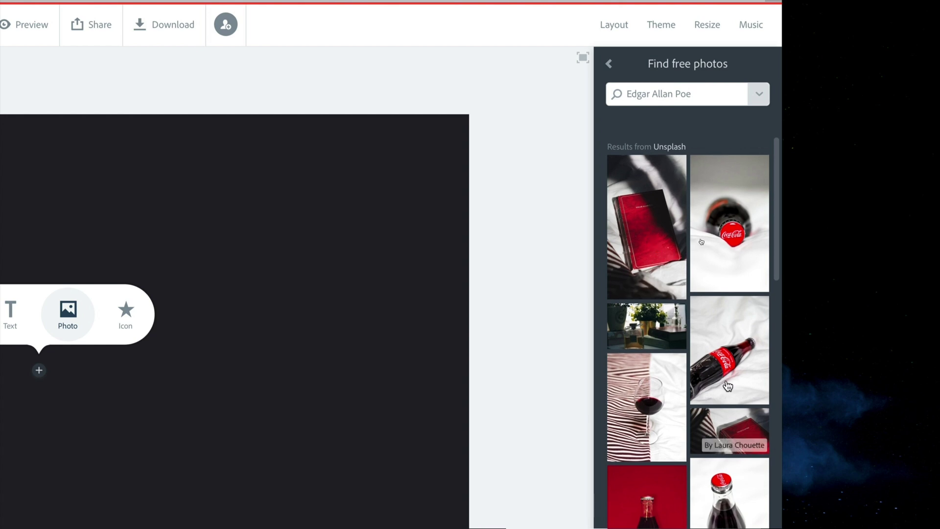
scroll(683, 289, "down", 1)
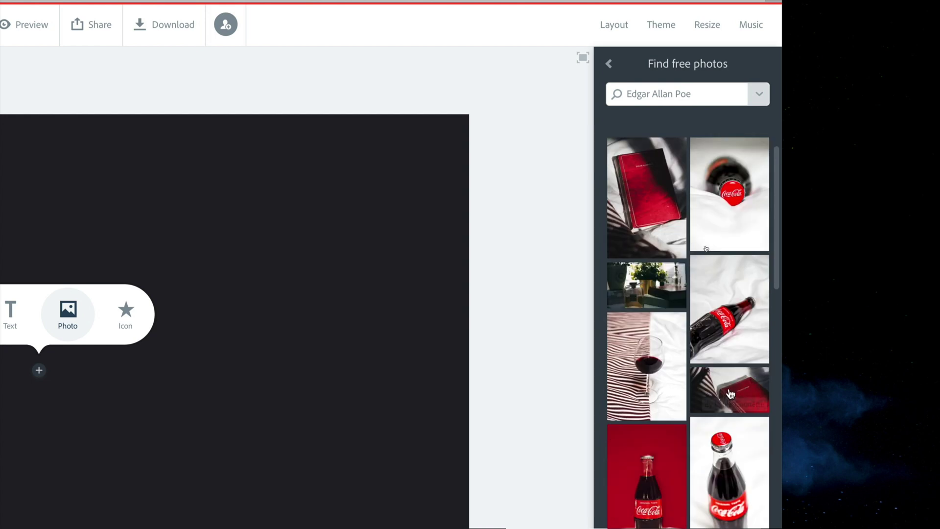
left_click(203, 410)
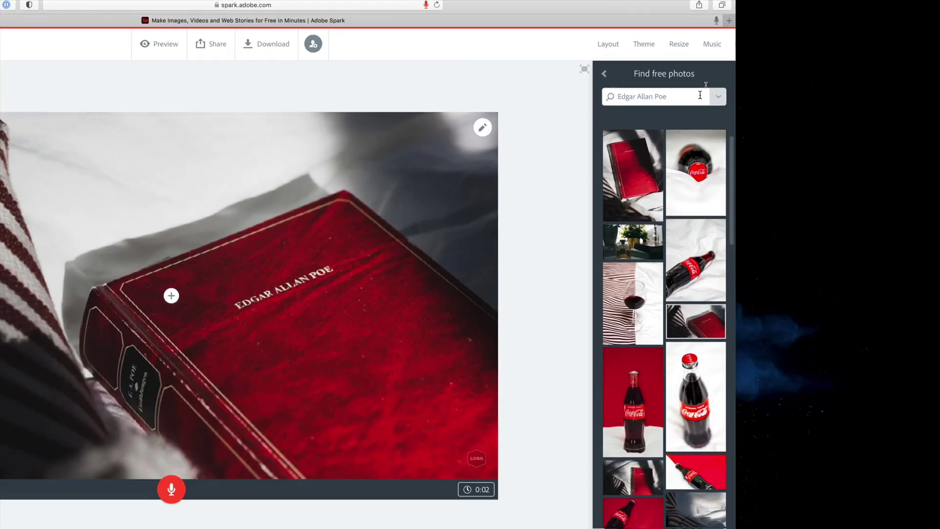
- Replace the photo search with 'Raven' to list free raven images
left_click_drag(707, 84, 640, 81)
type("Raven")
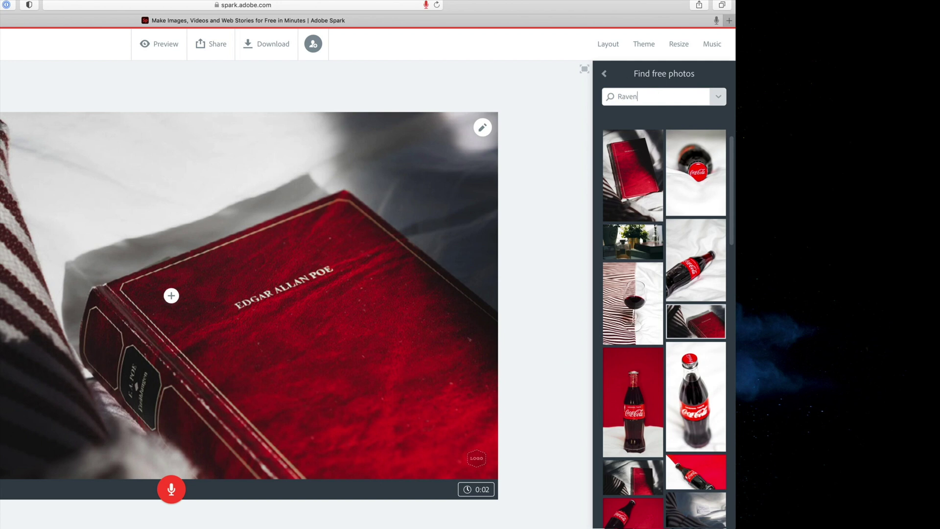
key("Return")
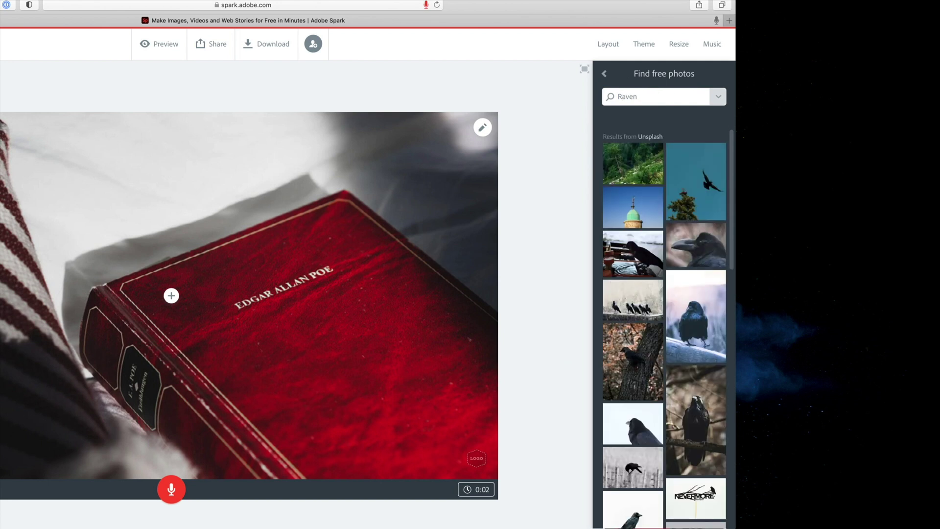
scroll(652, 185, "down", 3)
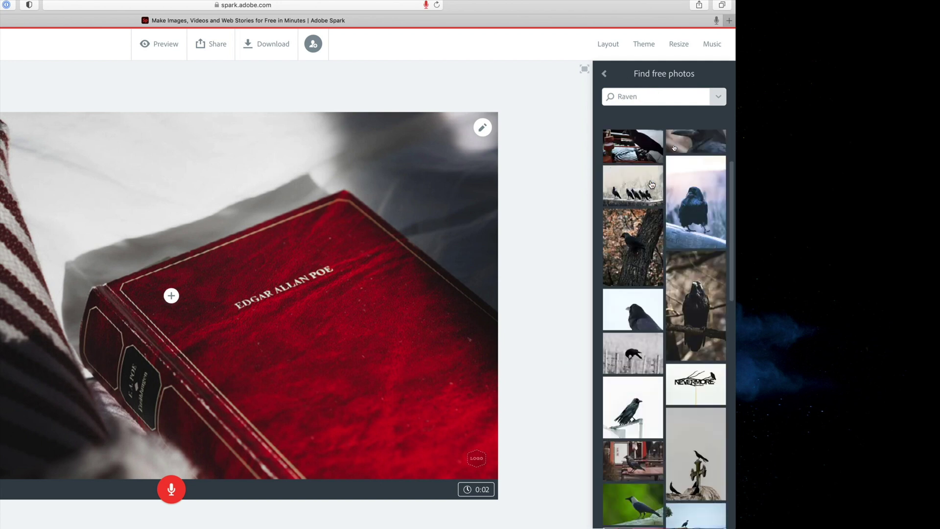
- Swap the red book image on slide 2 for the NEVERMORE raven-on-branch photo
left_click(707, 387)
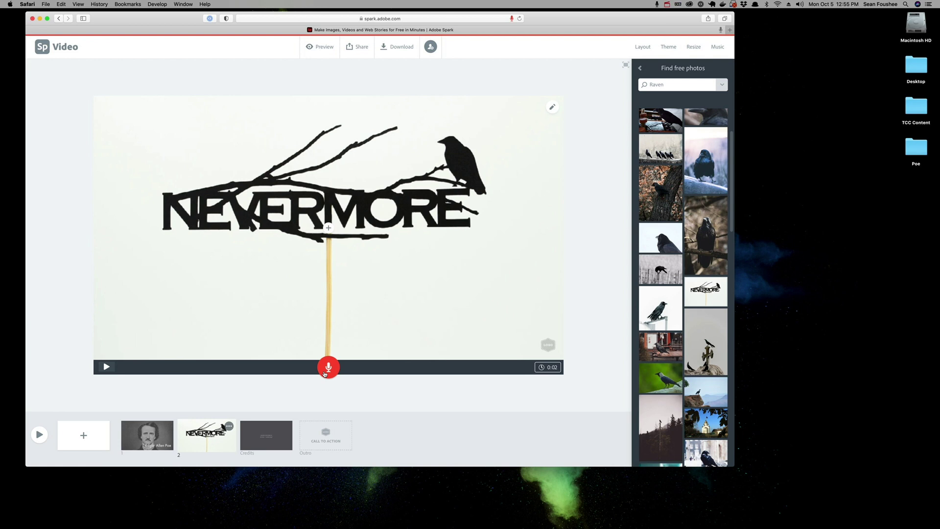
- Record voice narration on the Nevermore slide, lengthening it to 0:25, and preview it
left_click(324, 373)
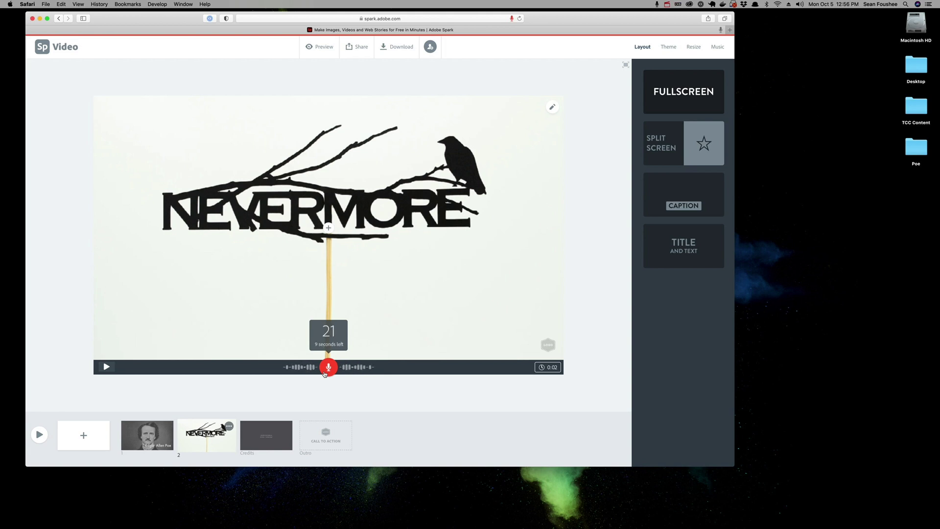
left_click_drag(324, 374, 324, 373)
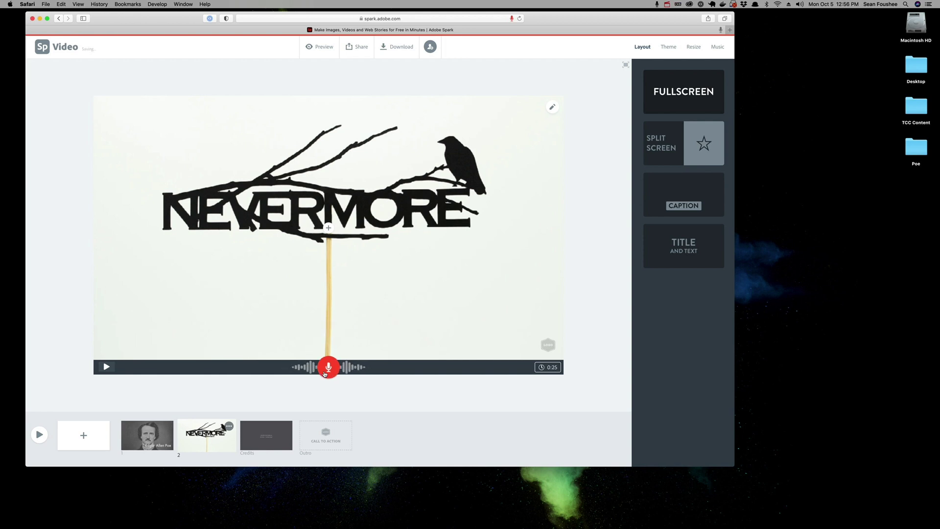
left_click(105, 368)
- Open the Credits slide with the photo attribution, leaving the custom credits box empty
left_click(246, 441)
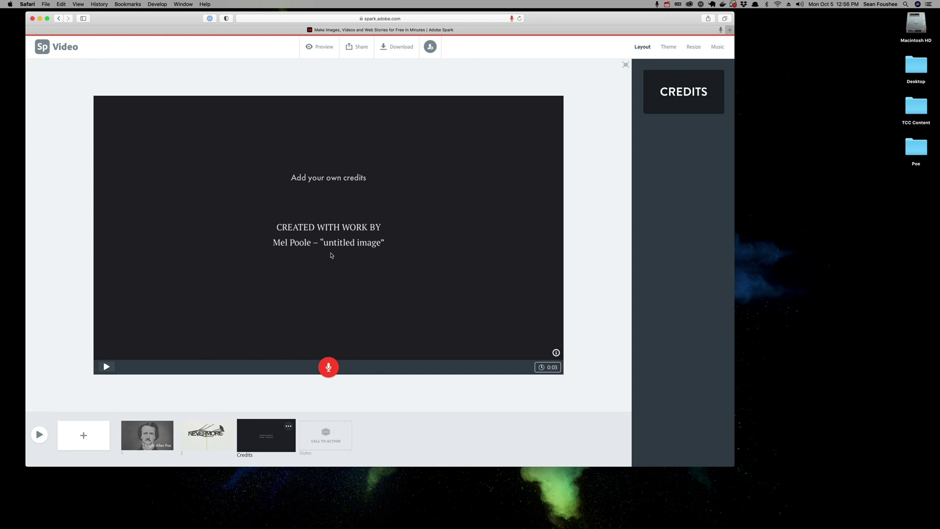
left_click(341, 178)
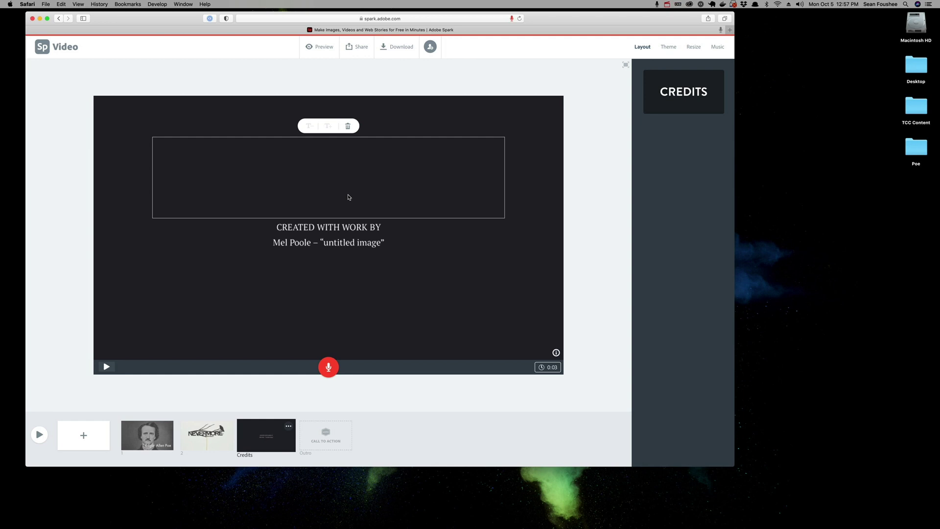
left_click(308, 398)
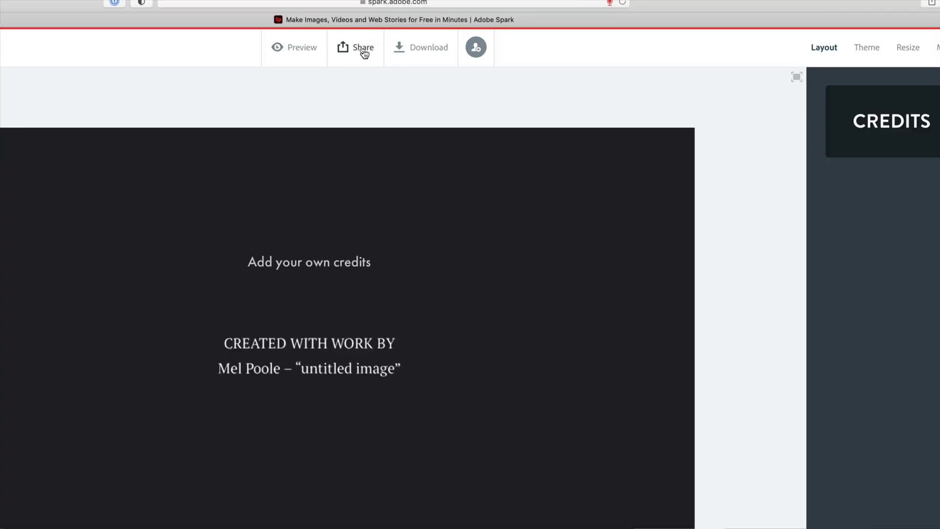
- Begin publishing the Edgar Allan Poe video with Education as its category
left_click(359, 48)
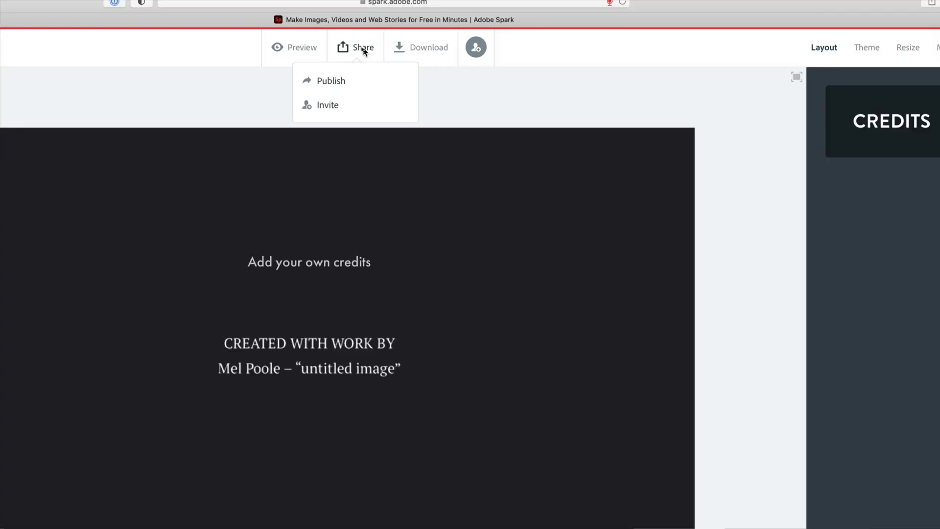
left_click(333, 81)
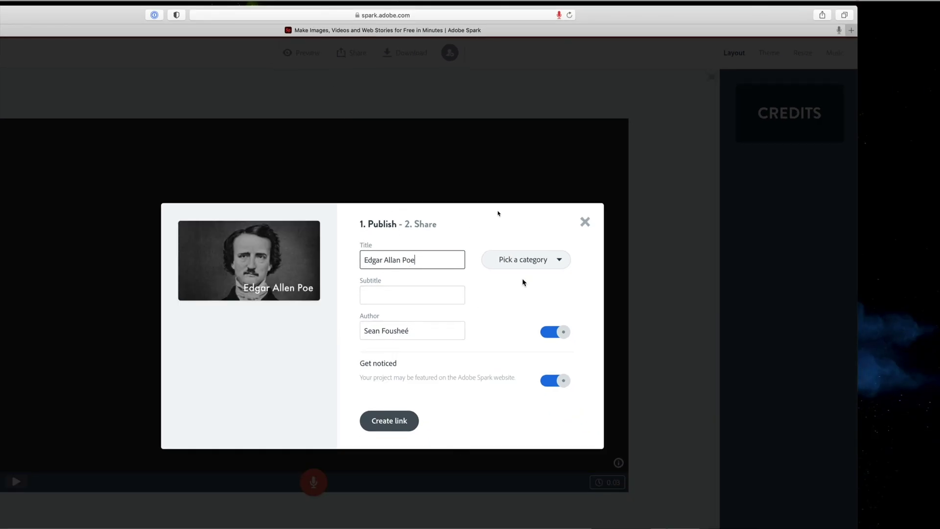
left_click(550, 270)
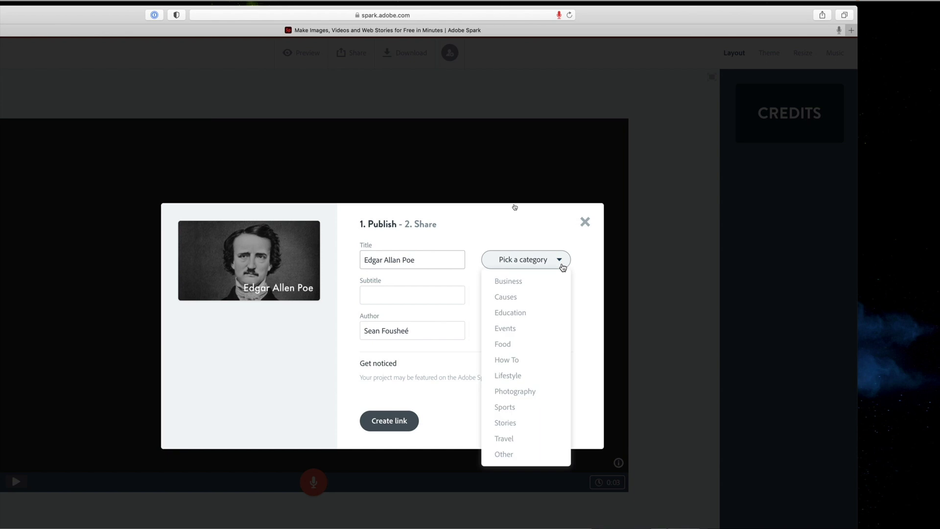
left_click(506, 317)
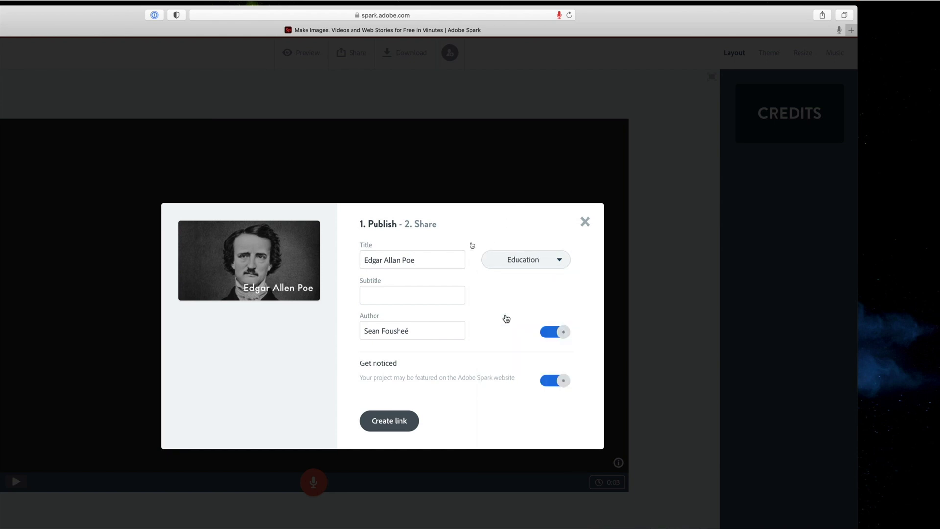